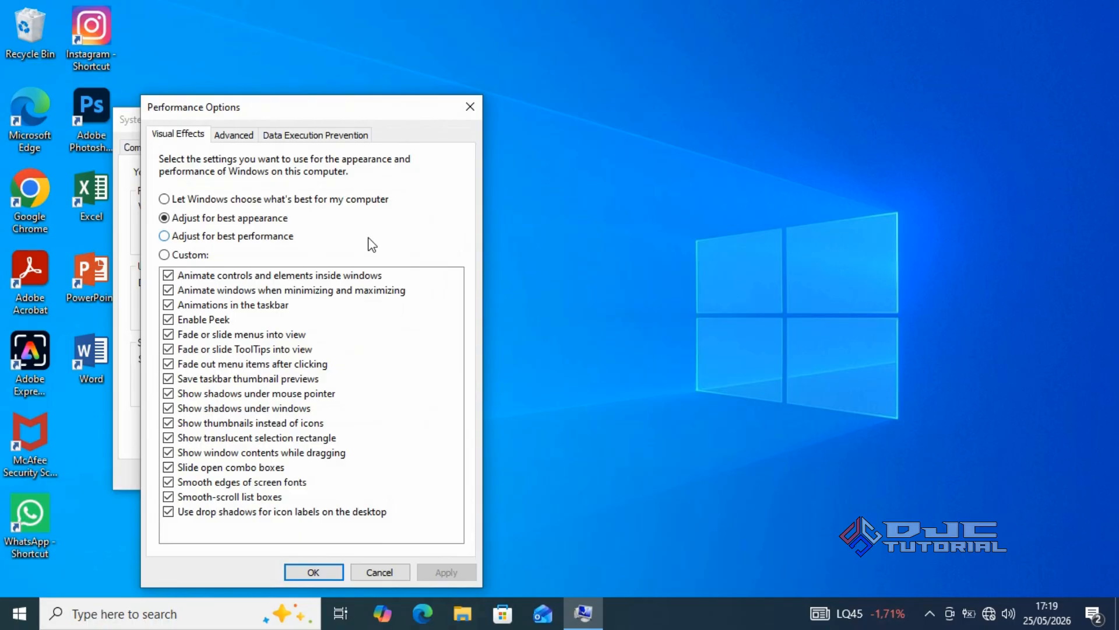
Disable and apply all visual effects except animated controls, ToolTip fading, thumbnails instead of icons and smooth font edges, closing the performance and system dialogs
left_click(172, 291)
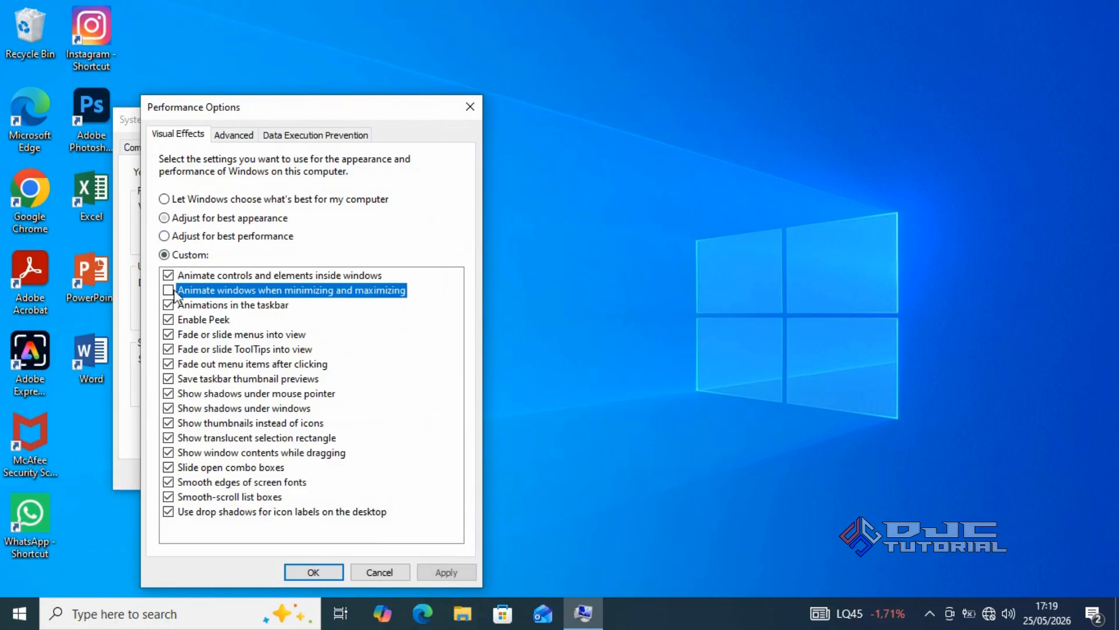
left_click(169, 305)
left_click(169, 319)
left_click(169, 334)
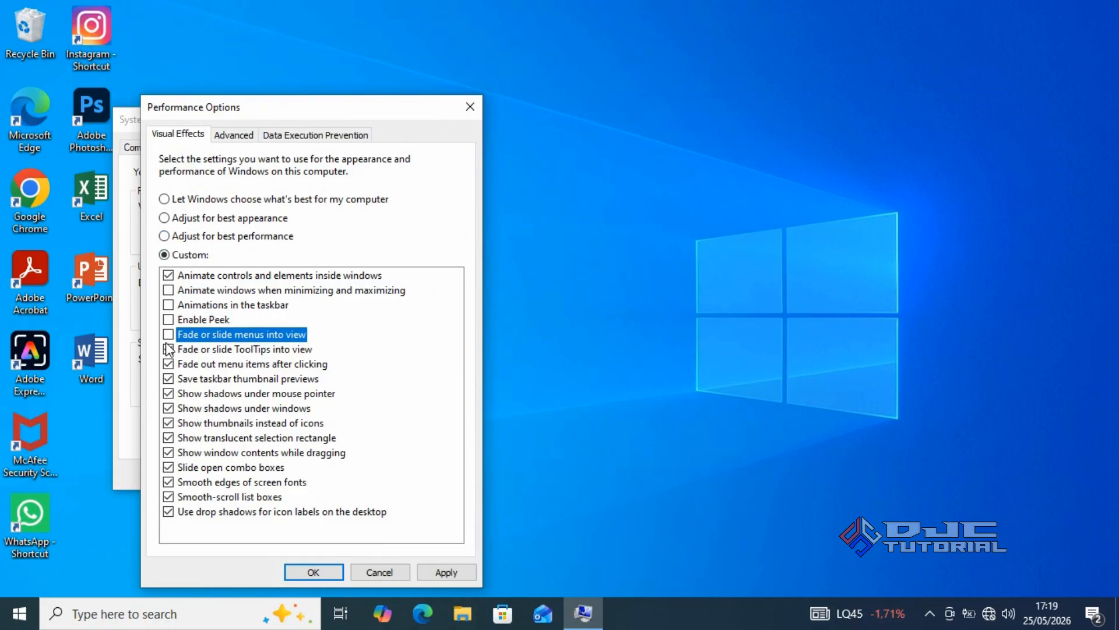
left_click(169, 364)
left_click(169, 378)
left_click(169, 393)
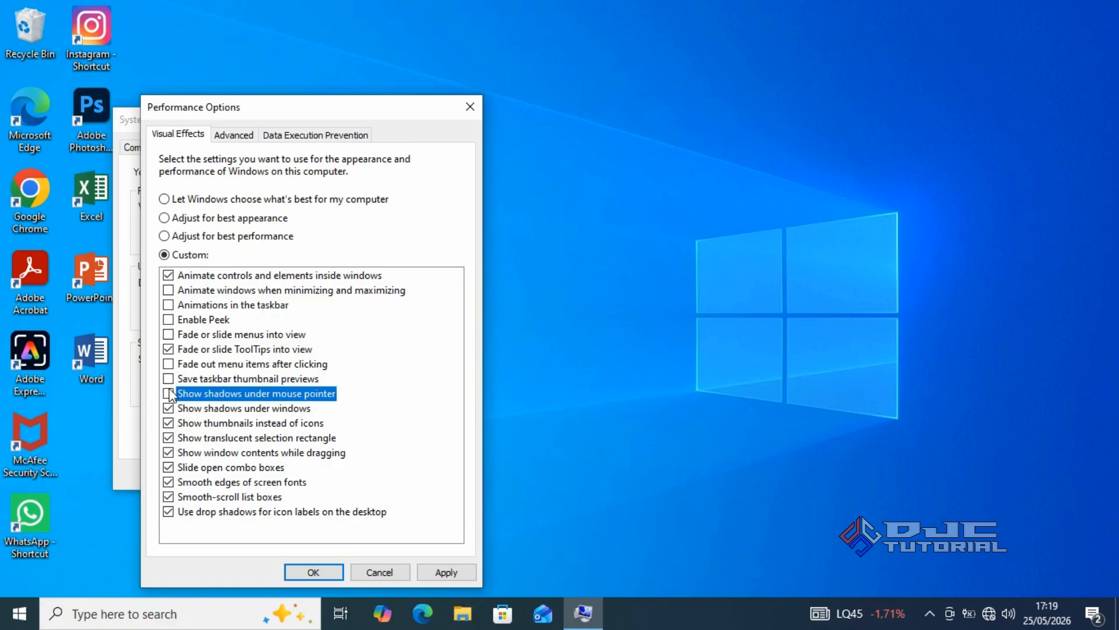
left_click(169, 408)
left_click(169, 437)
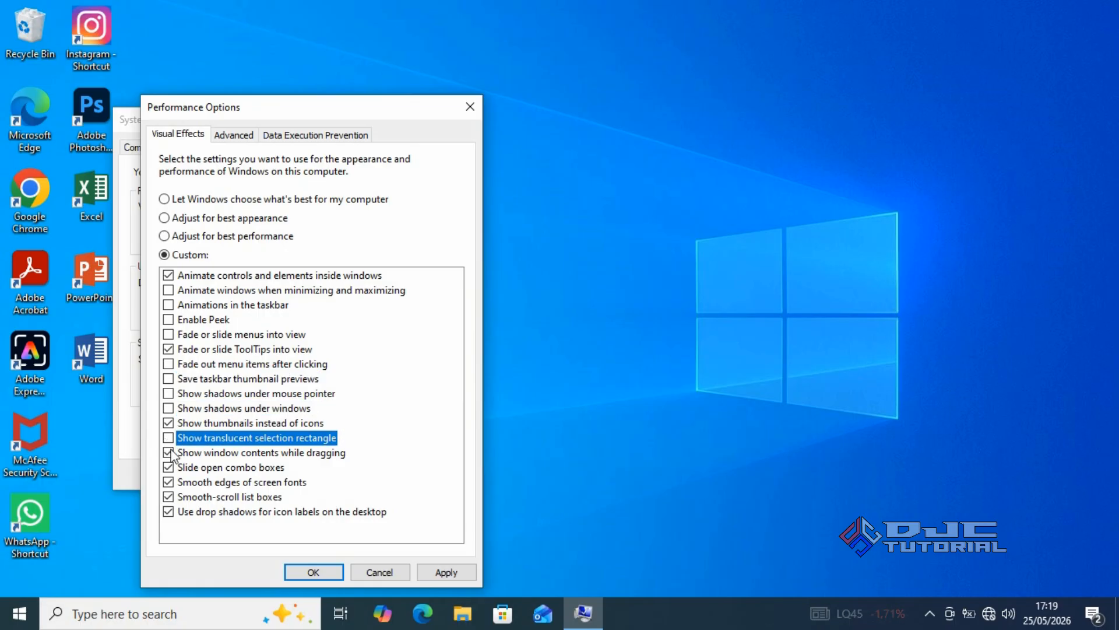
left_click(169, 452)
left_click(169, 467)
left_click(169, 496)
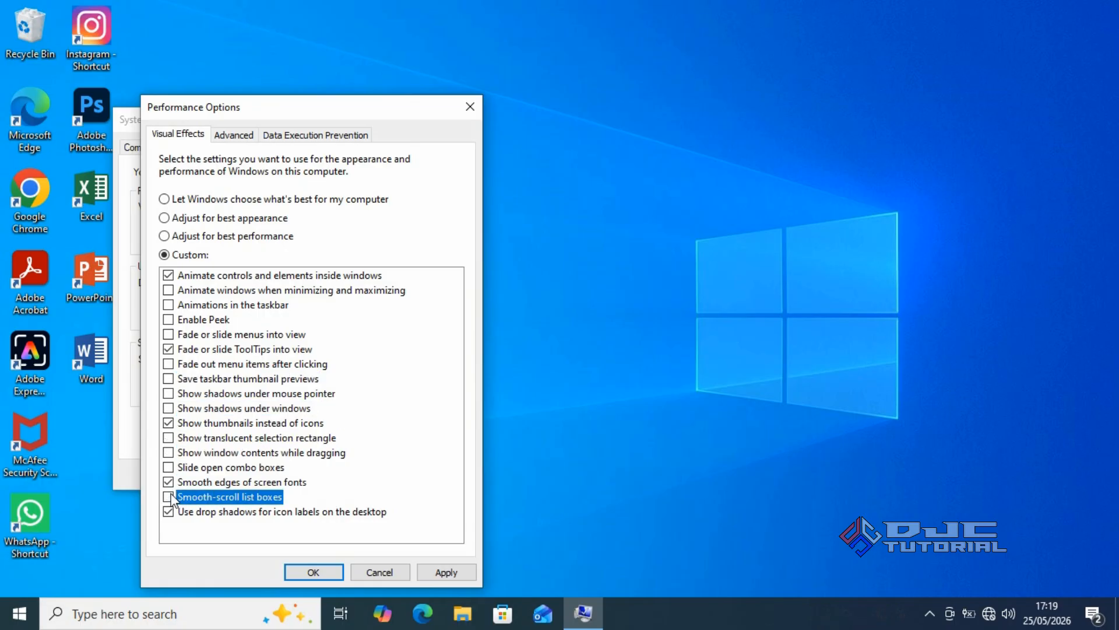
left_click(169, 511)
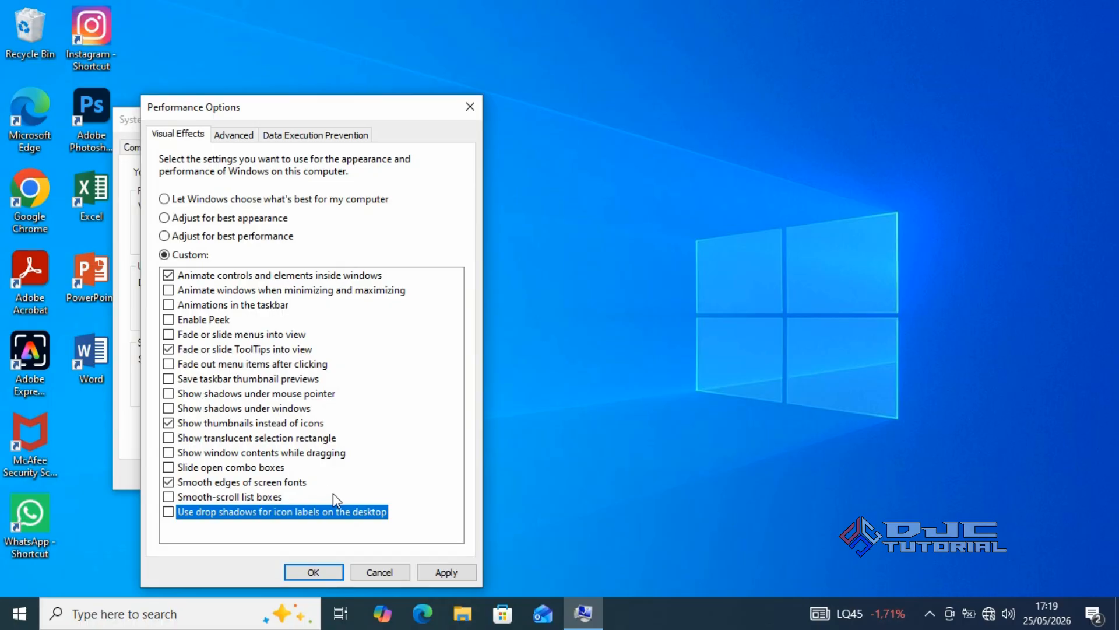
left_click(428, 569)
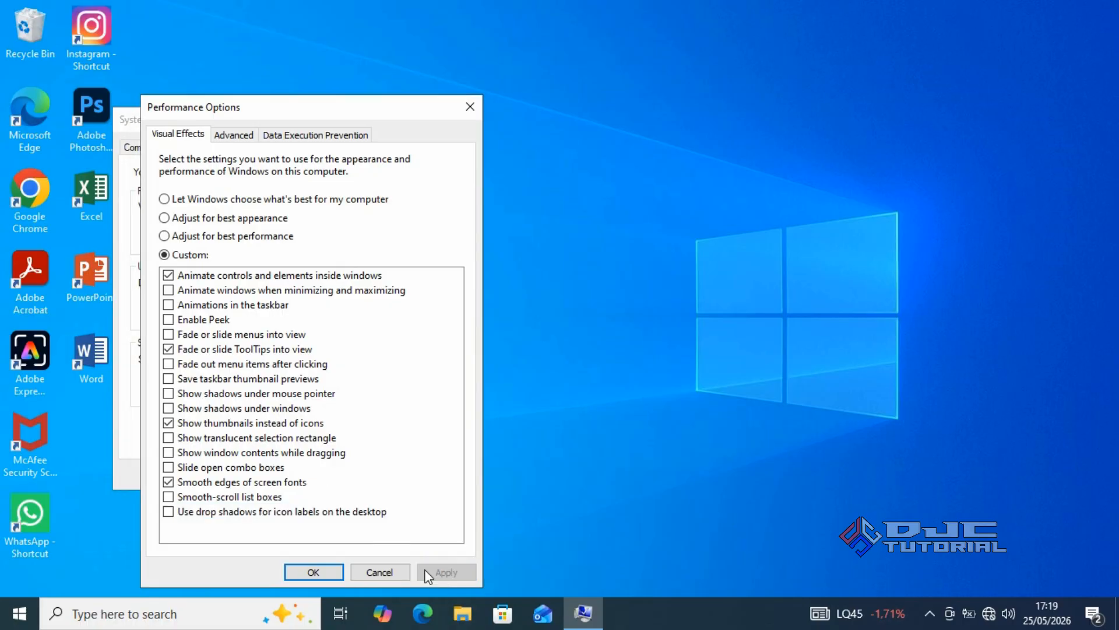
left_click(317, 572)
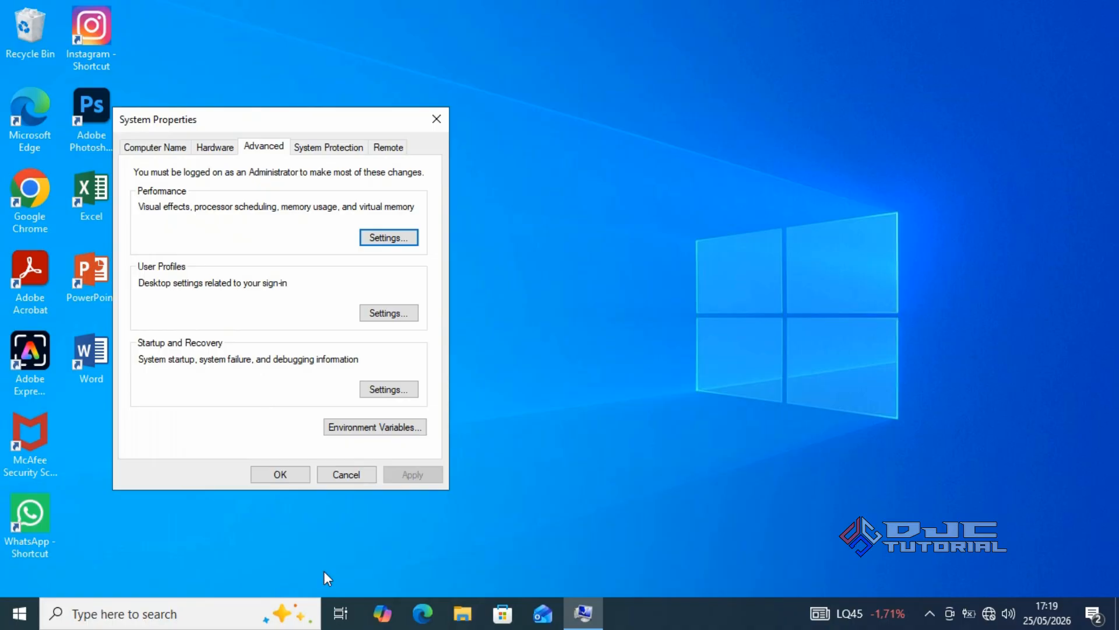
left_click(292, 477)
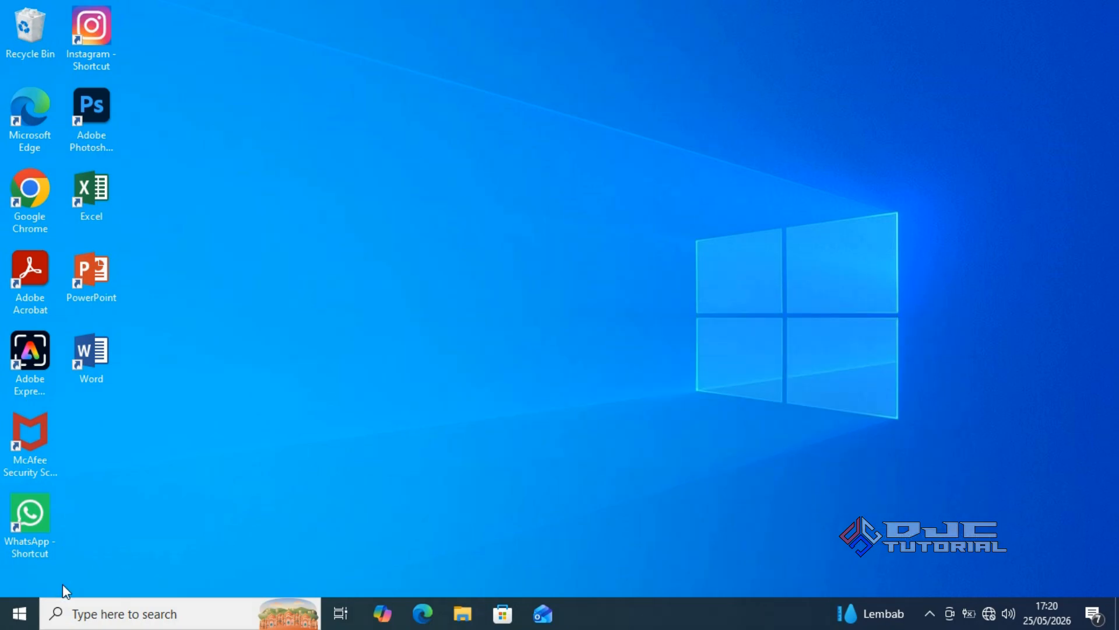
In the Windows notification settings, disable lock-screen notifications, lock-screen reminders and VoIP calls, notification sounds, the welcome experience, device setup suggestions and tips
left_click(20, 614)
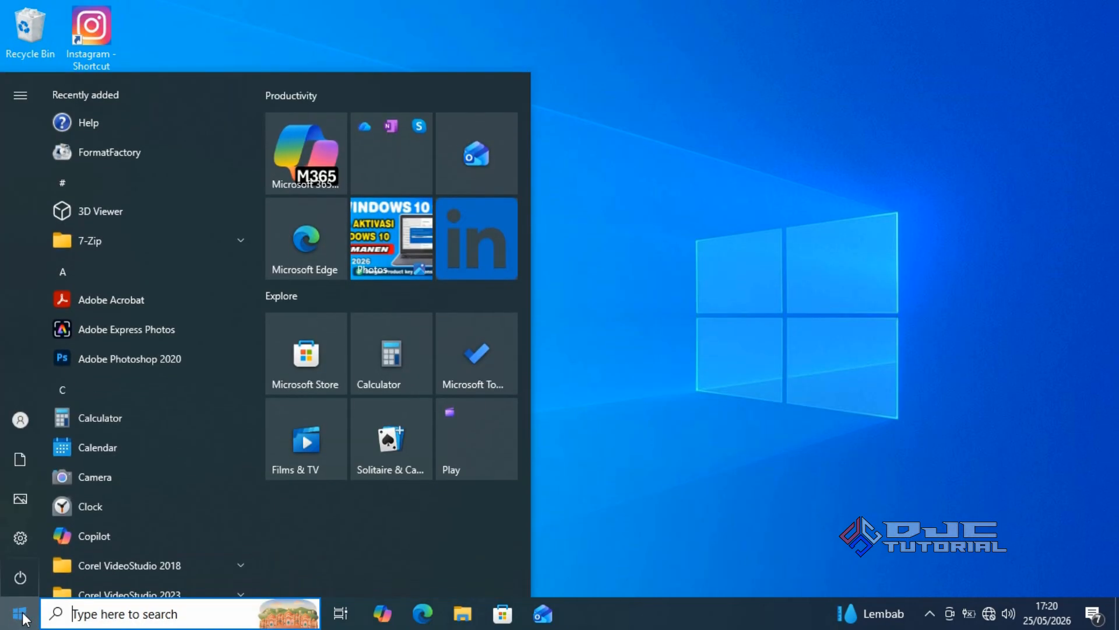
left_click(20, 537)
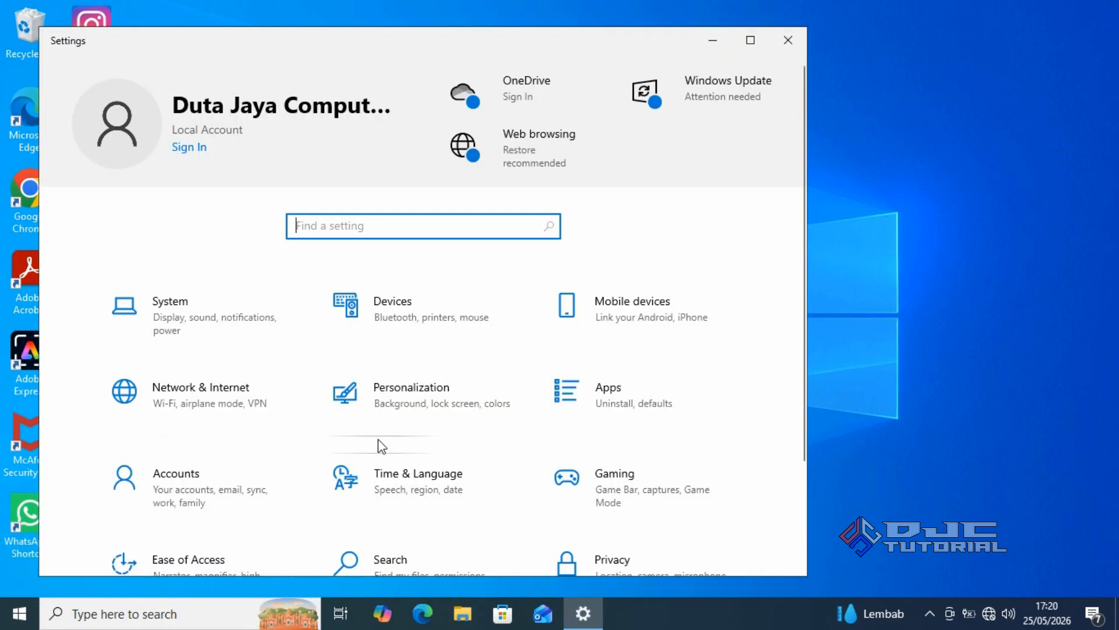
left_click(253, 334)
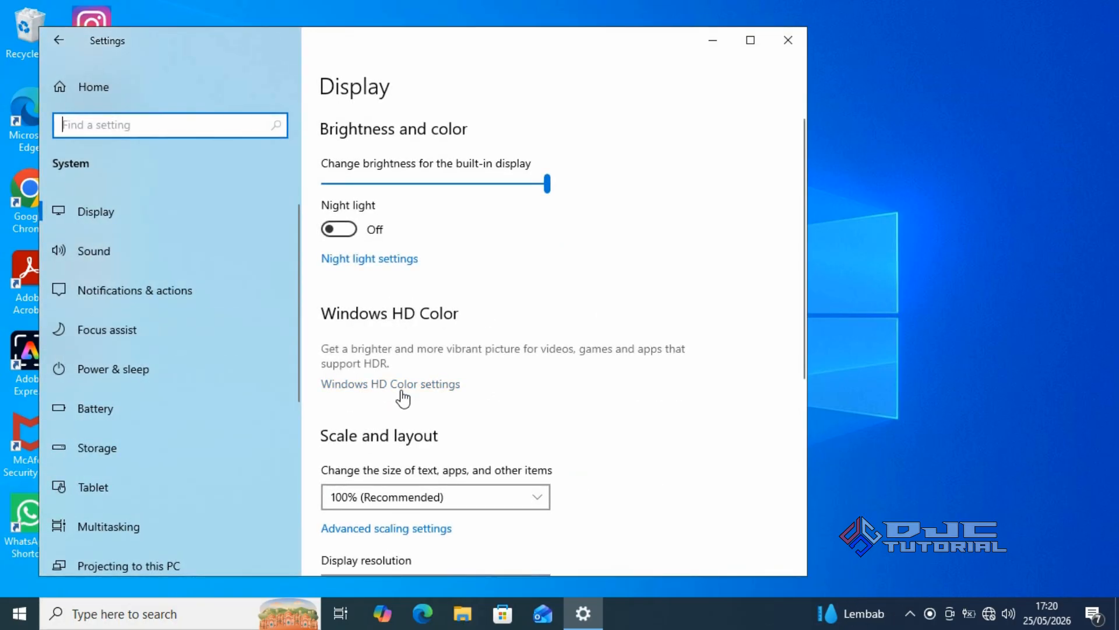
left_click(177, 295)
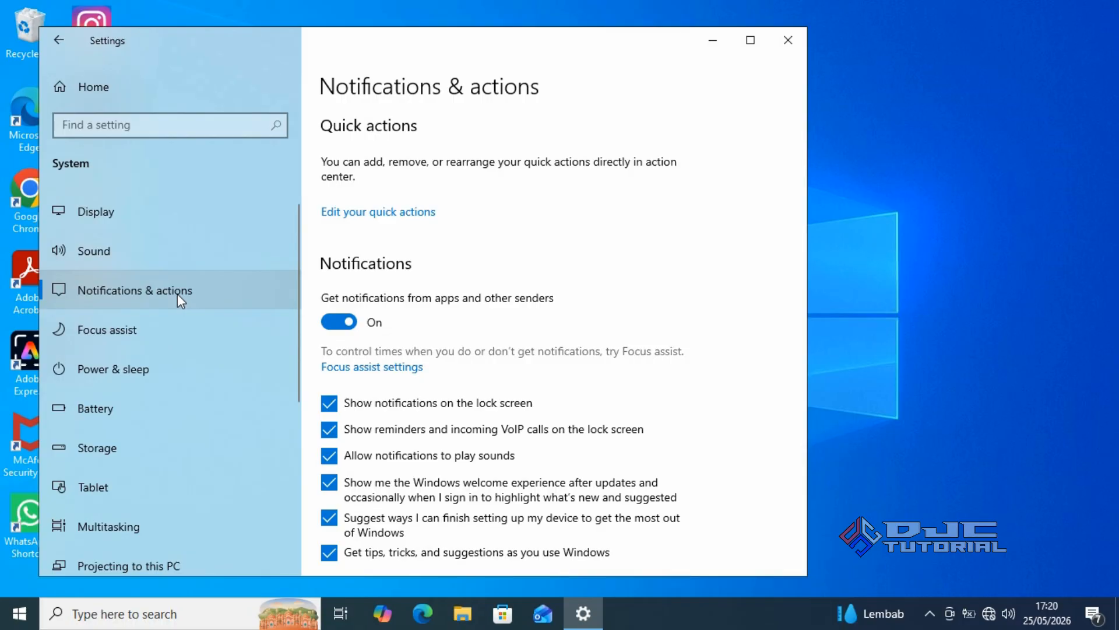
left_click(331, 405)
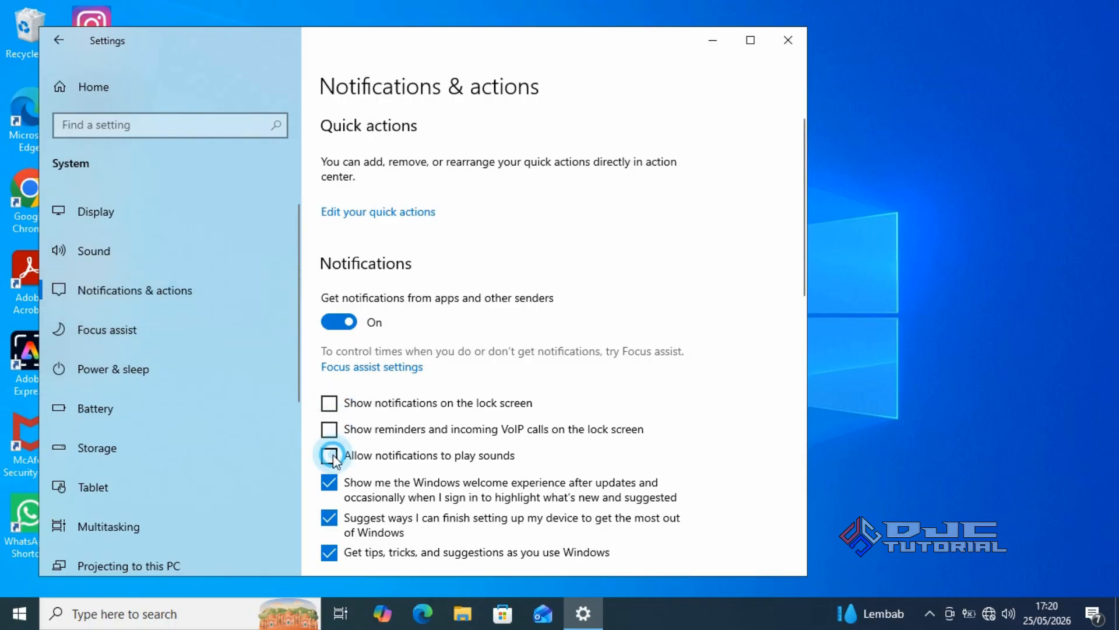
left_click(329, 483)
left_click(329, 519)
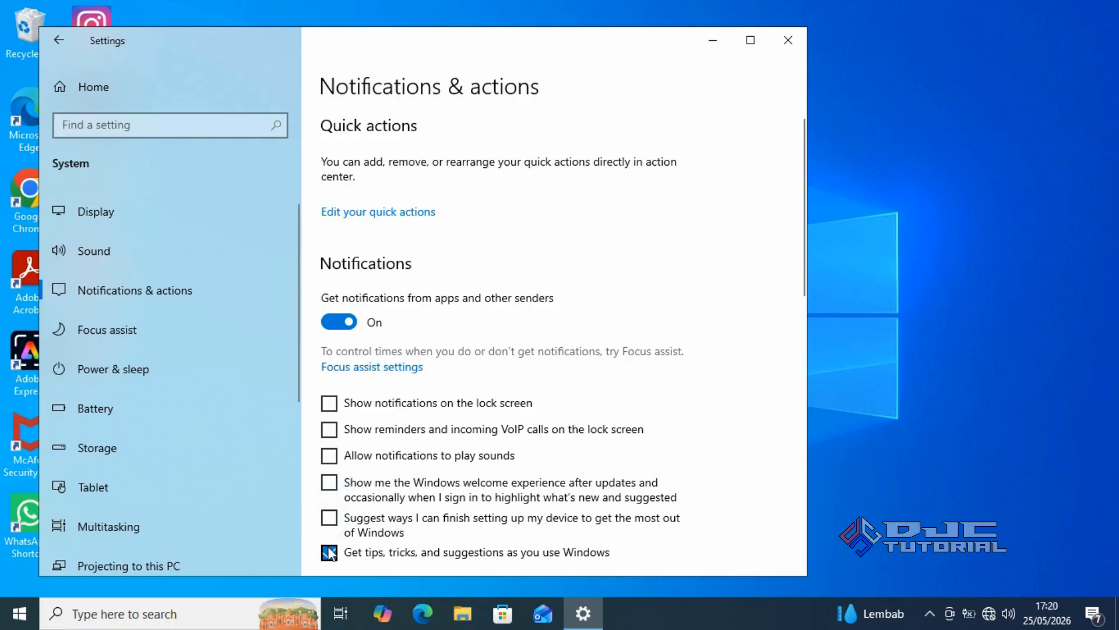
left_click(329, 552)
Turn notifications from apps and other senders off and back on
mouse_move(802, 243)
left_mouse_down()
mouse_move(799, 286)
mouse_move(795, 256)
left_mouse_up()
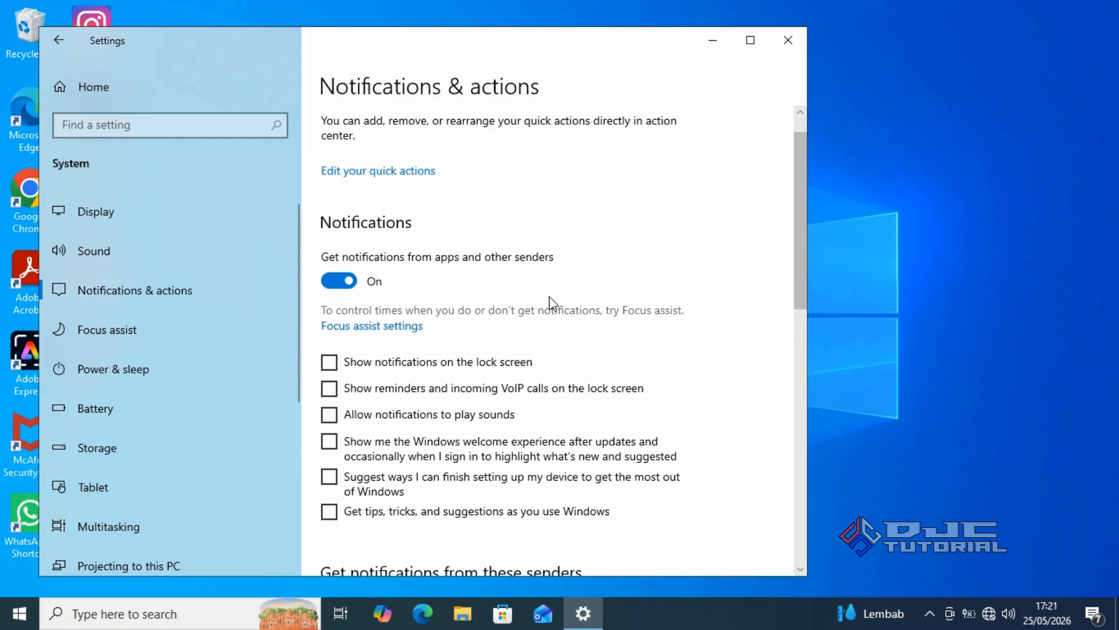
left_click(344, 287)
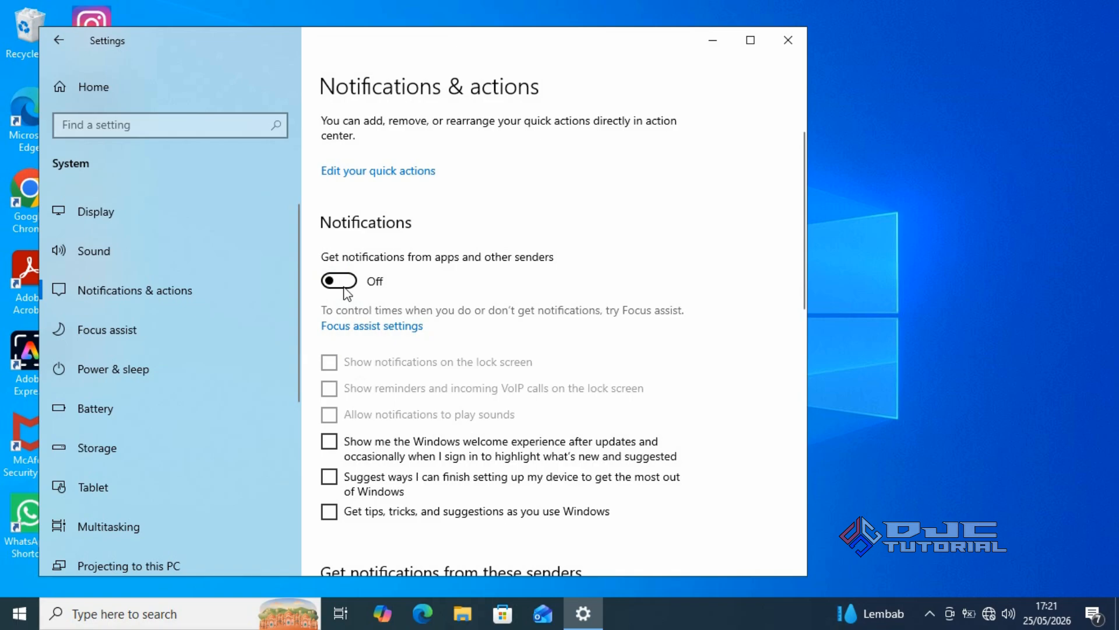
left_click(345, 288)
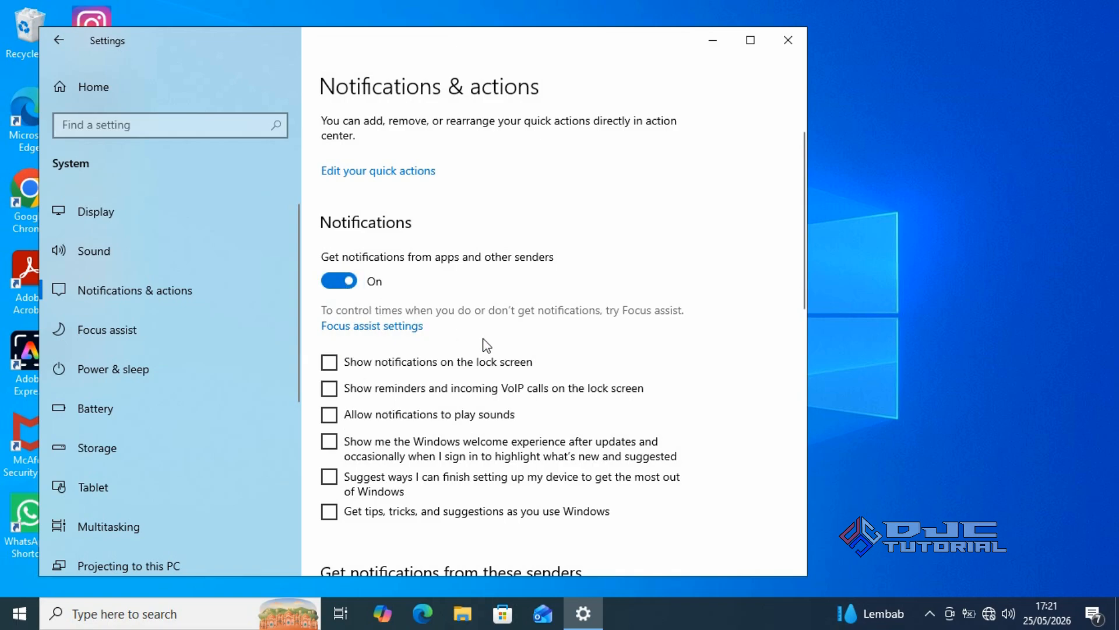
Turn off transparency effects in the Personalization color settings
left_click(63, 45)
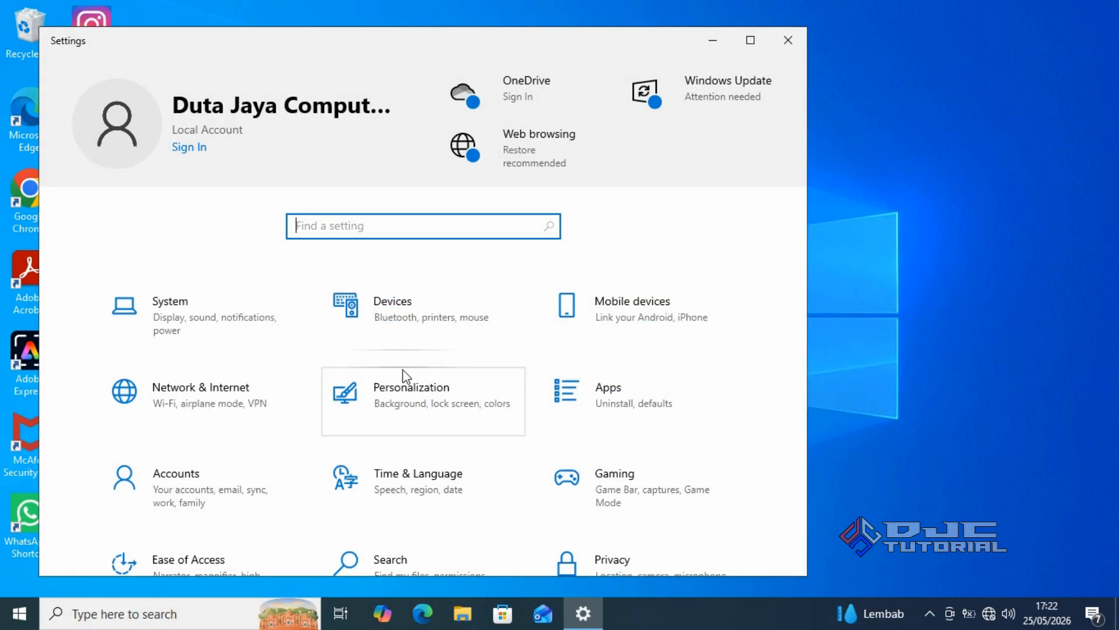
left_click(426, 412)
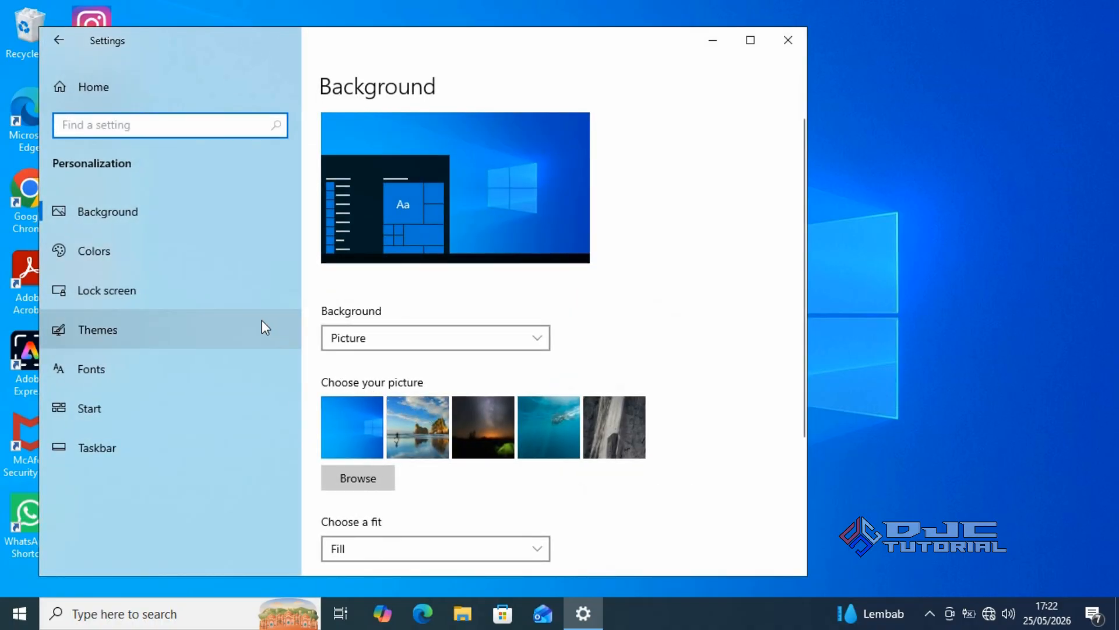
left_click(177, 261)
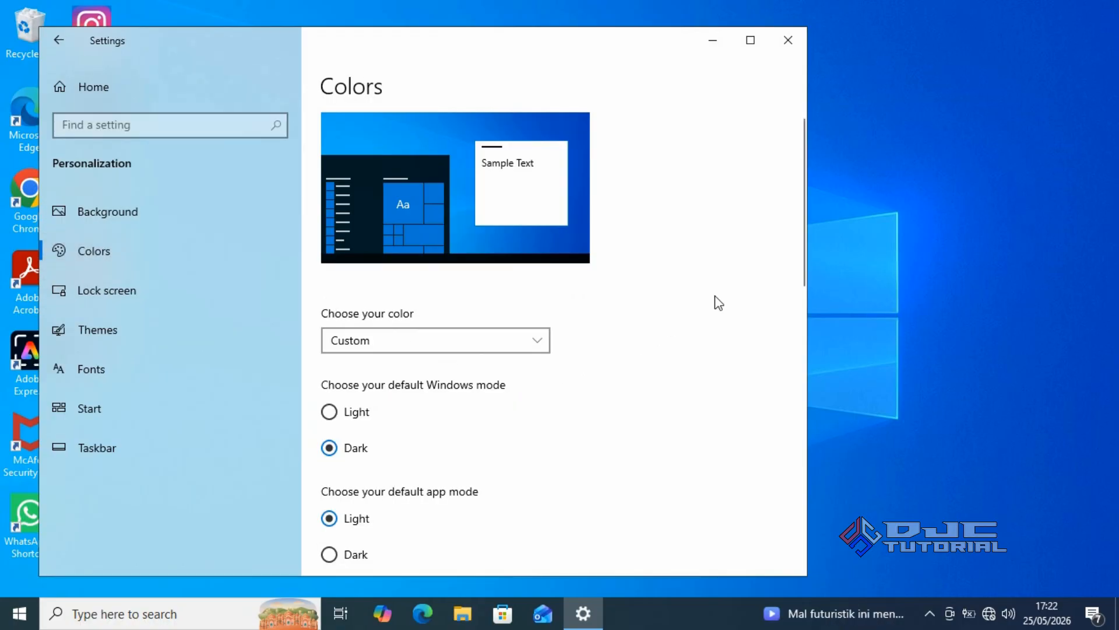
left_click_drag(802, 242, 793, 317)
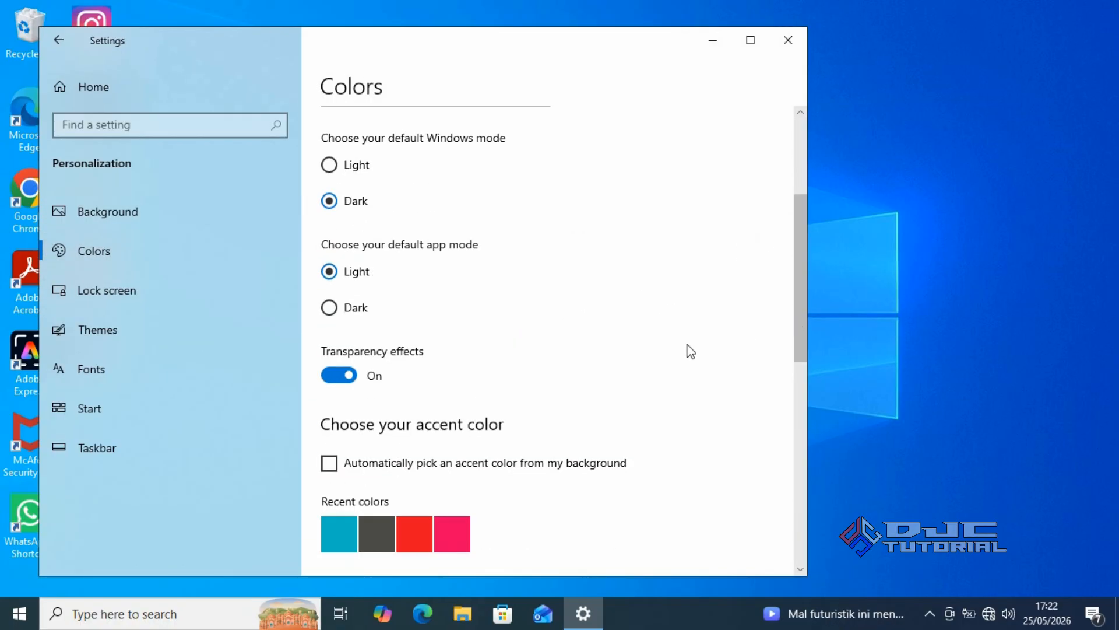
left_click(347, 376)
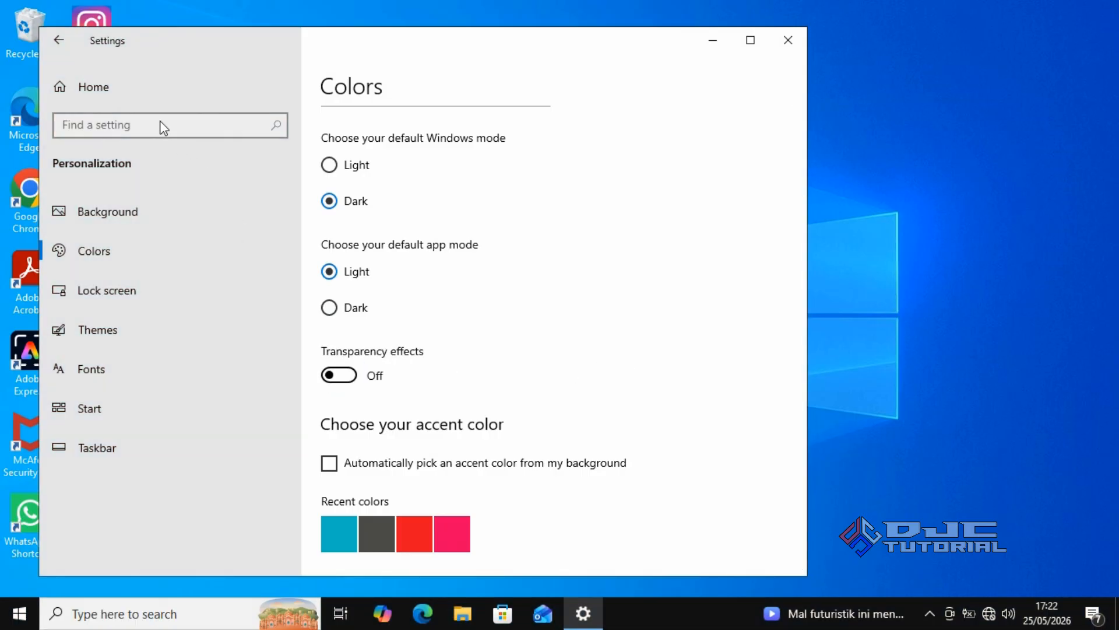
Open the Camera app's advanced options from the installed apps and turn off its Background apps permission
left_click(59, 40)
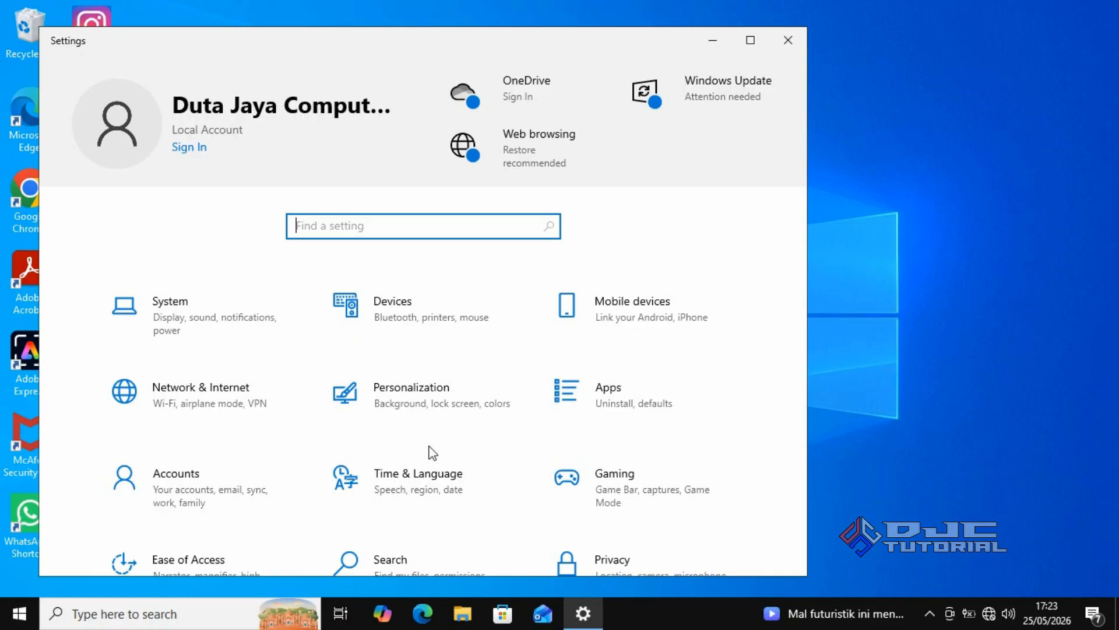
left_click(609, 402)
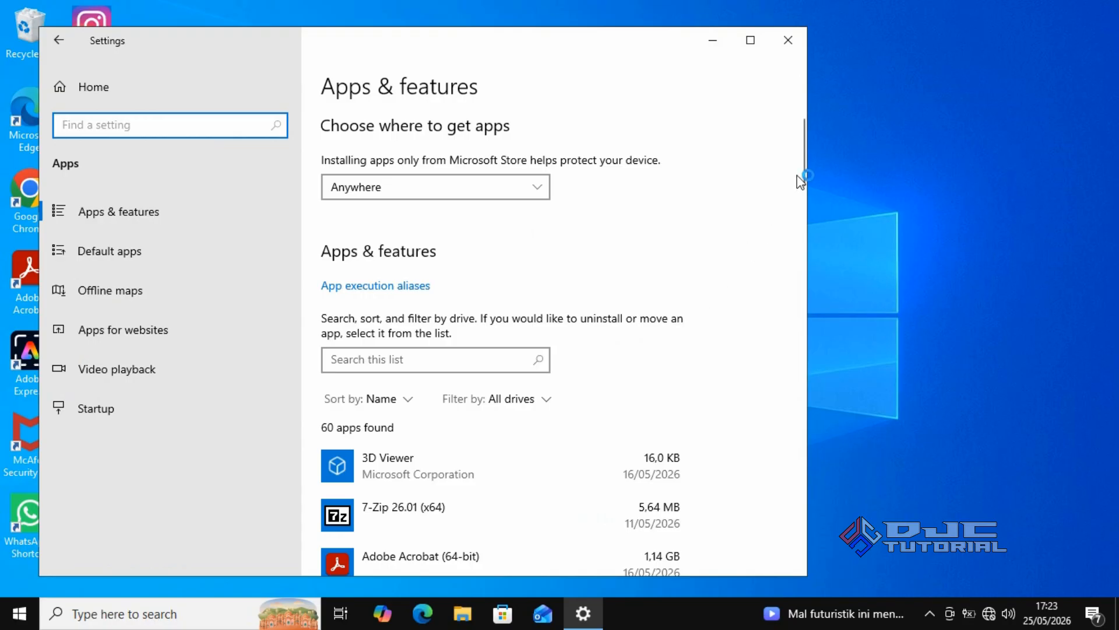
left_click_drag(801, 170, 795, 226)
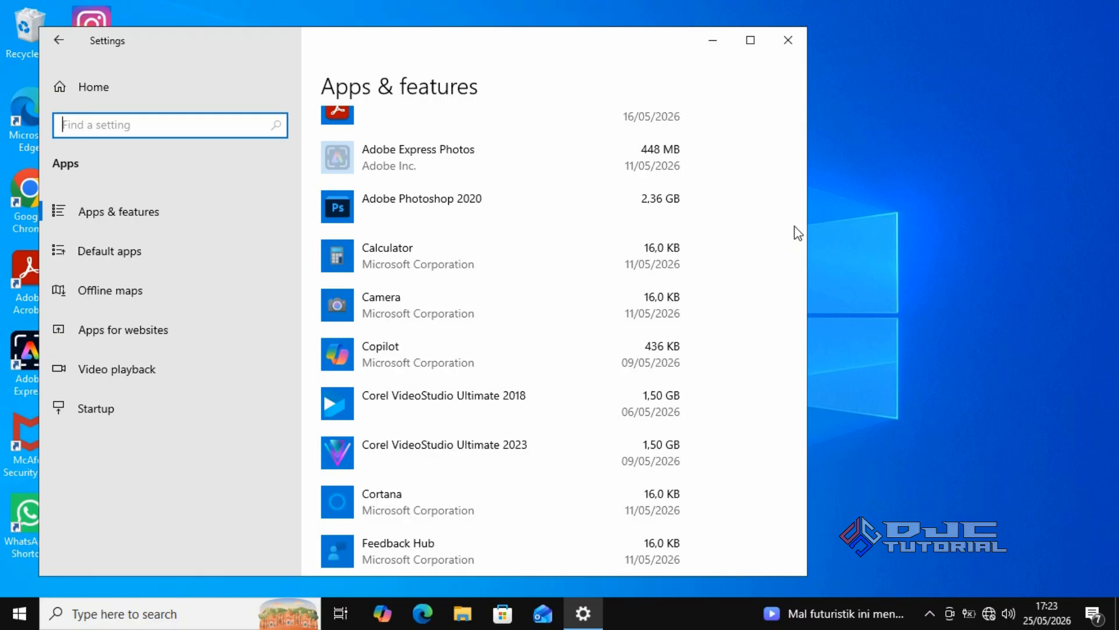
left_click(521, 304)
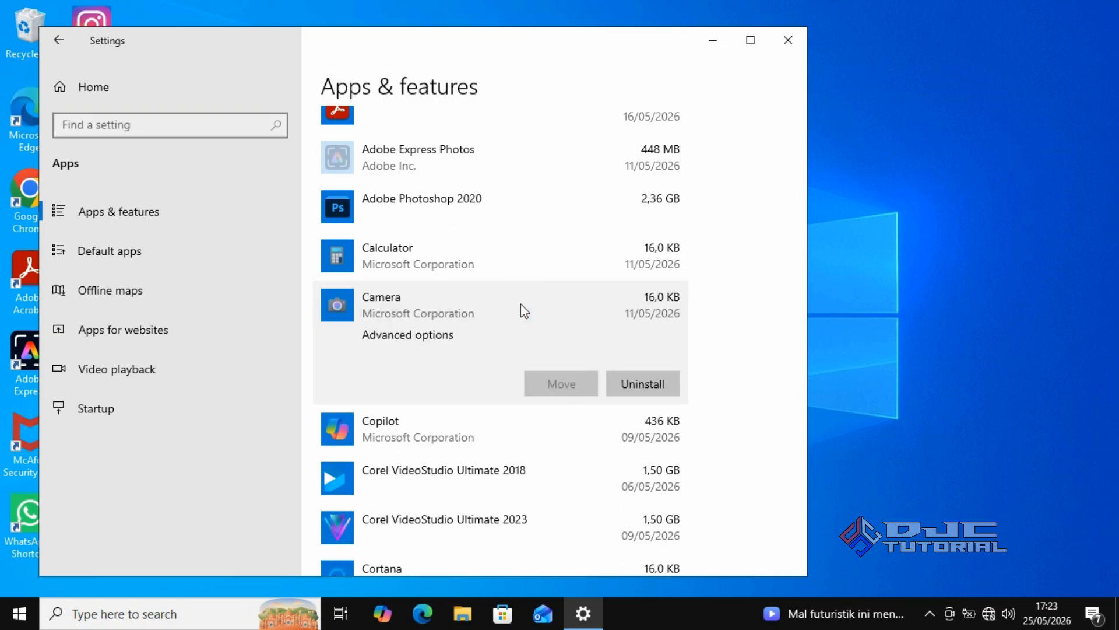
left_click(443, 337)
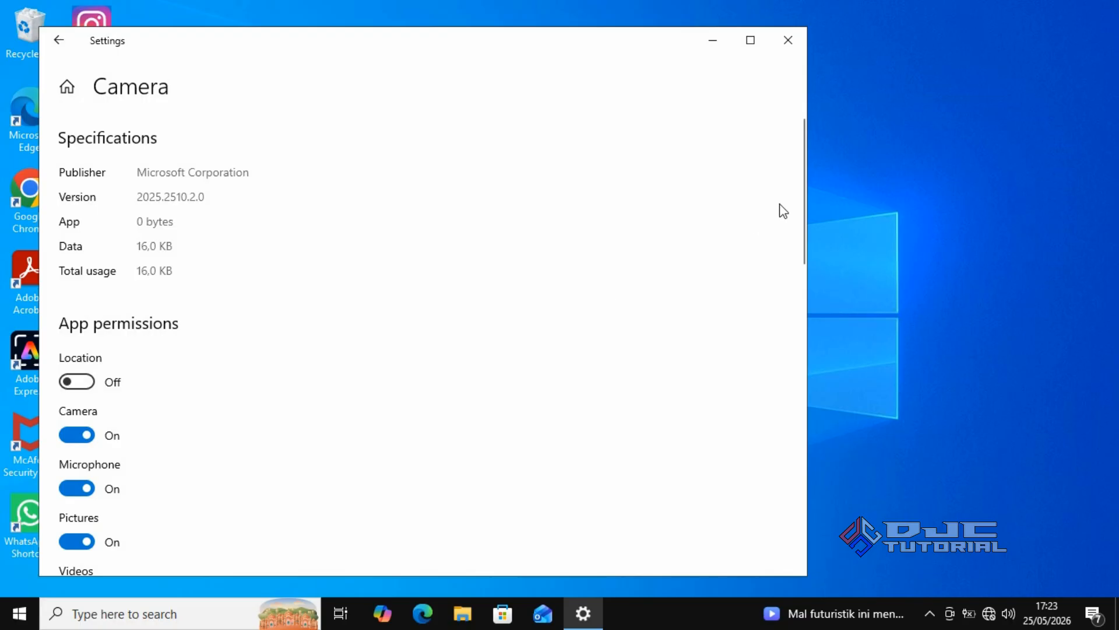
left_click_drag(802, 198, 783, 279)
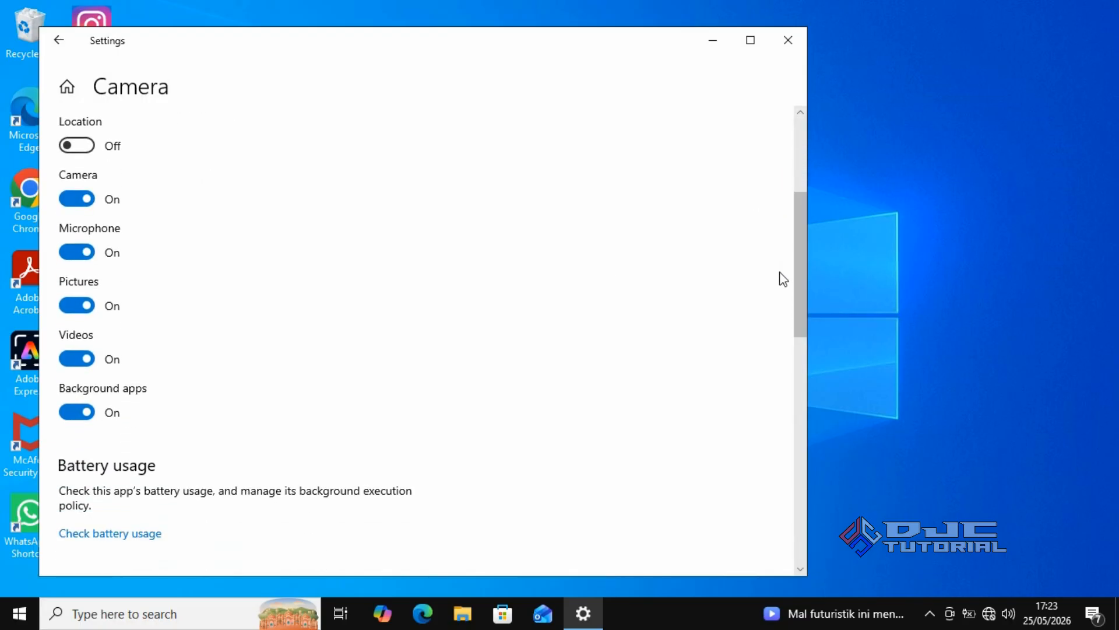
left_click(82, 415)
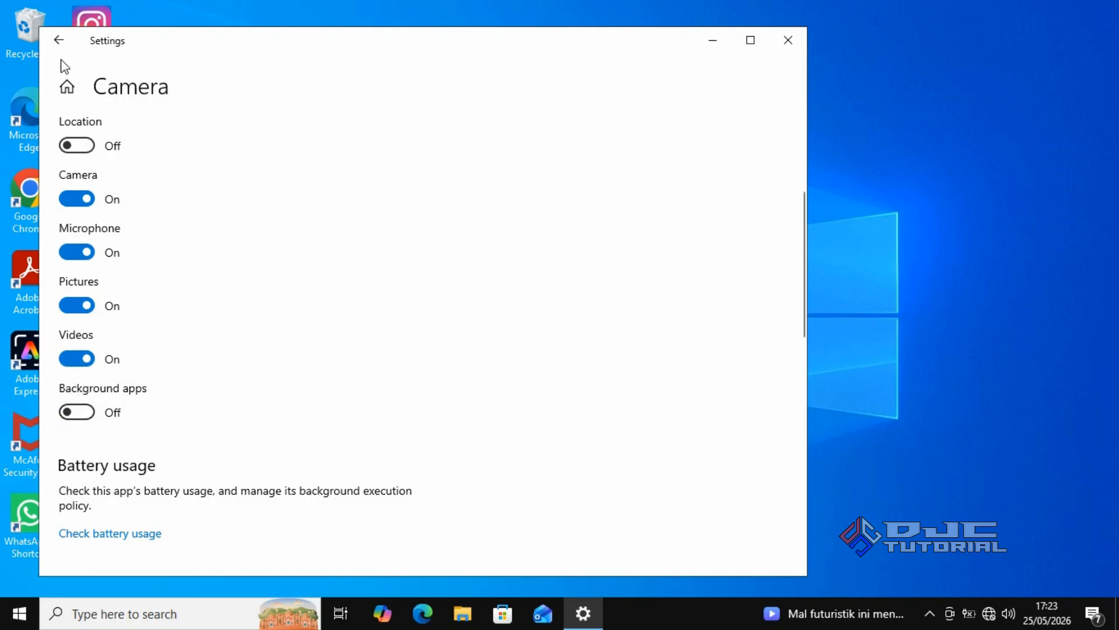
Disable startup for CCXProcess, ExpressStartUpService, McAfee Security Scanner Scheduler, Microsoft 365 Copilot, Microsoft OneDrive and the Windows Security notification icon, and return to the Settings home
left_click(59, 39)
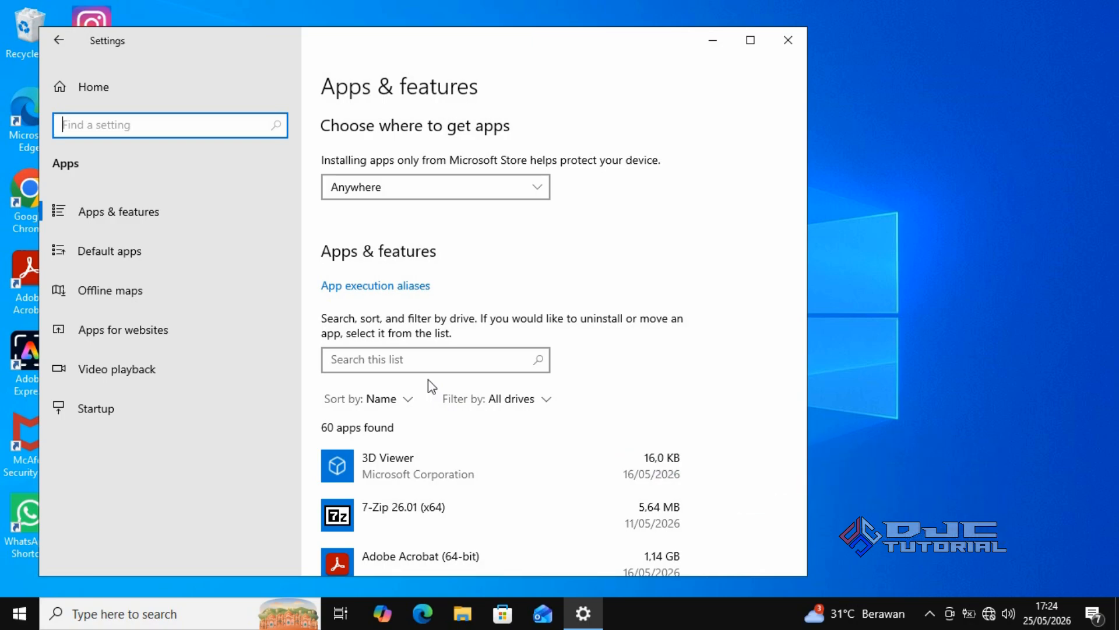
left_click(135, 404)
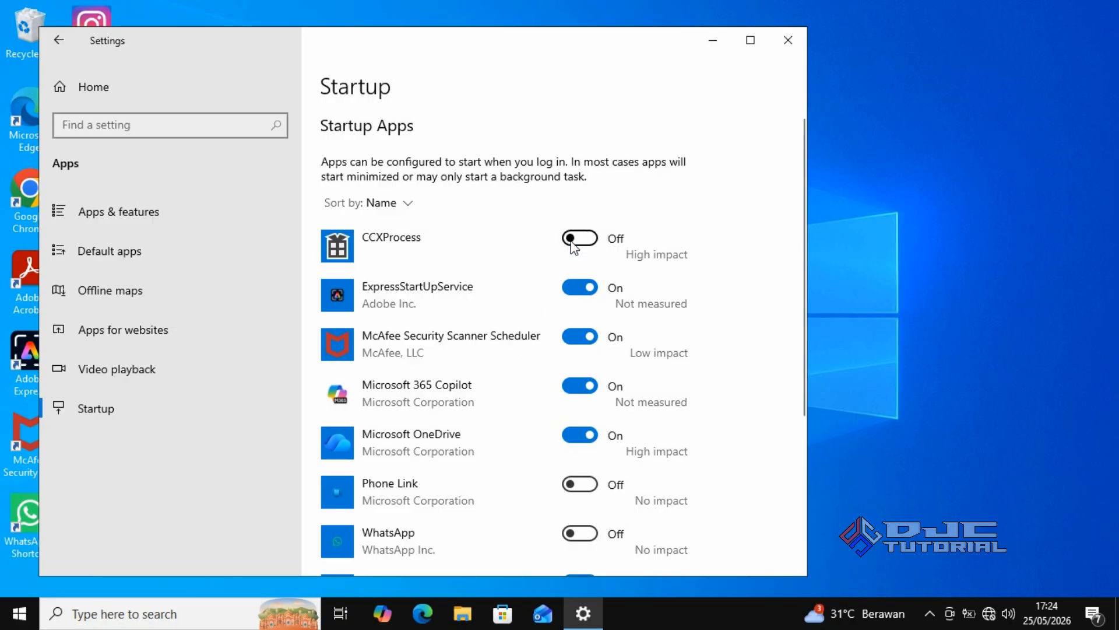
left_click(573, 289)
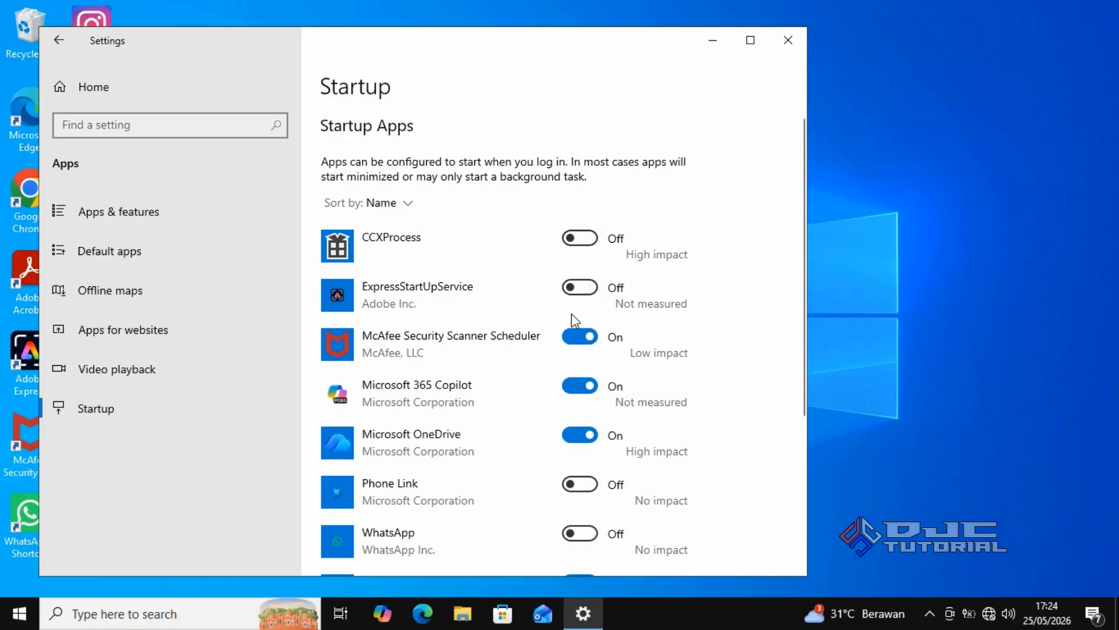
left_click(573, 338)
left_click(574, 387)
left_click(575, 439)
left_click_drag(804, 353, 774, 509)
left_click(581, 310)
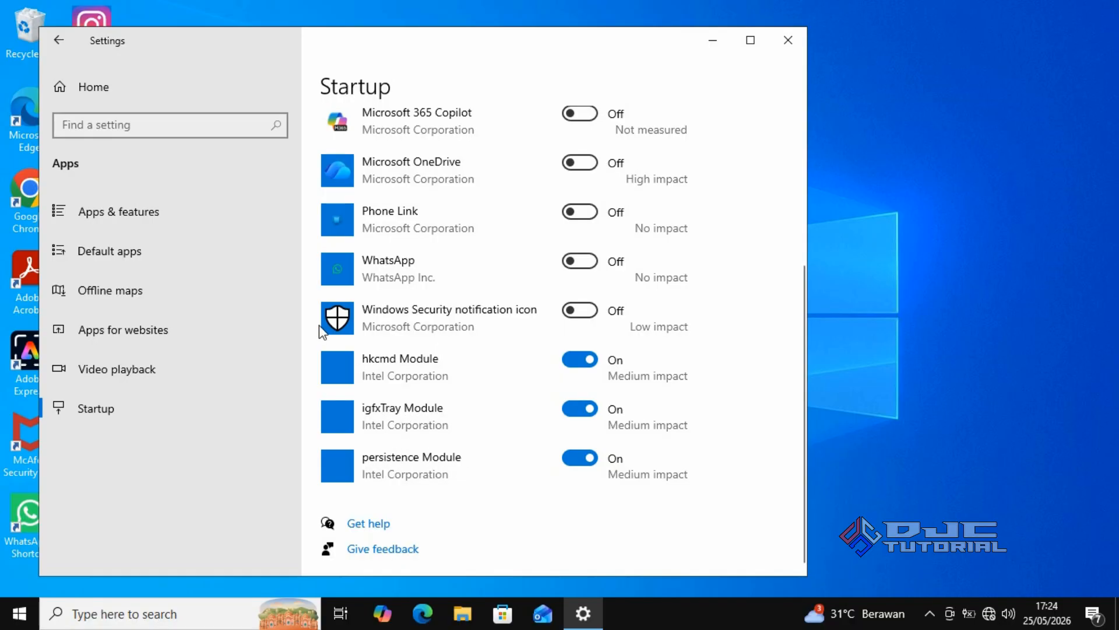
left_click(64, 44)
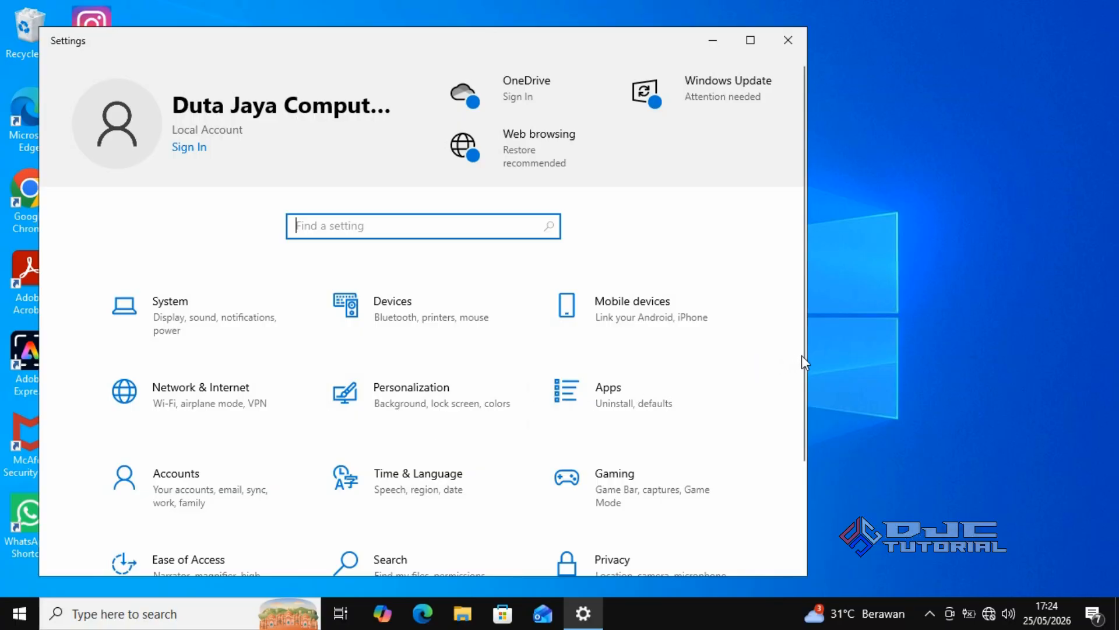
In the Searching Windows settings, switch Find My Files to Enhanced and back to Classic, and close Settings
scroll(802, 355, "down", 2)
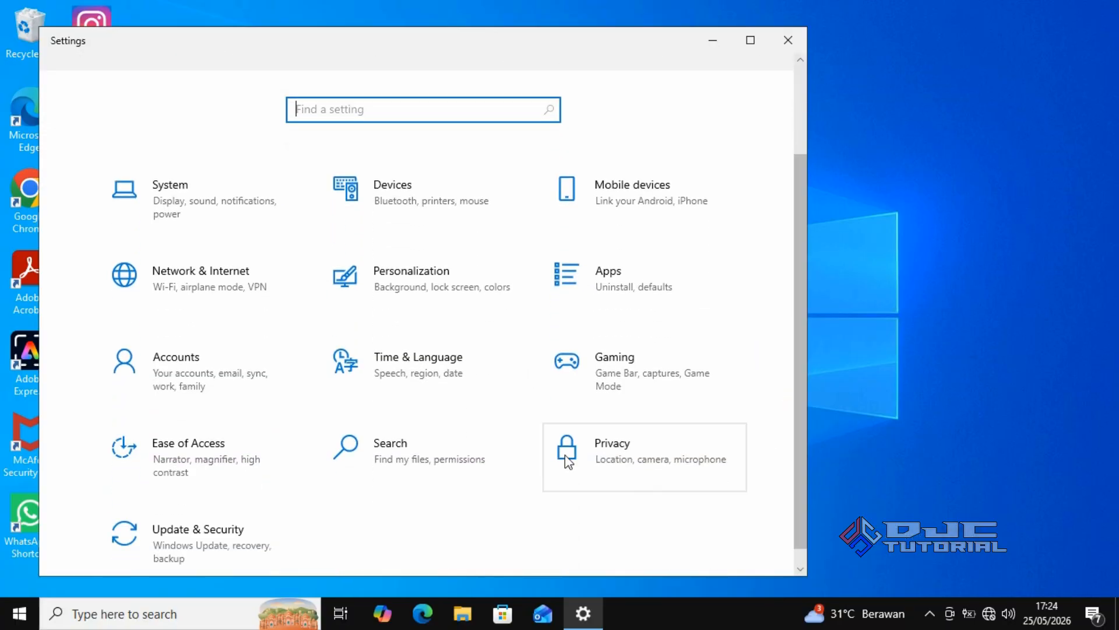
left_click(455, 449)
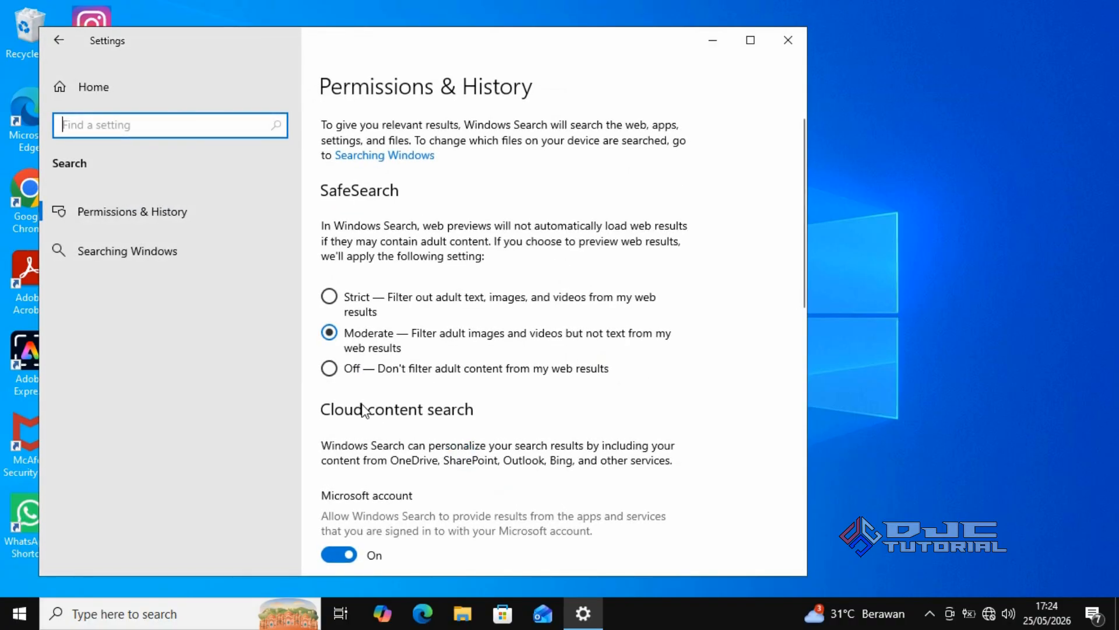
left_click(191, 256)
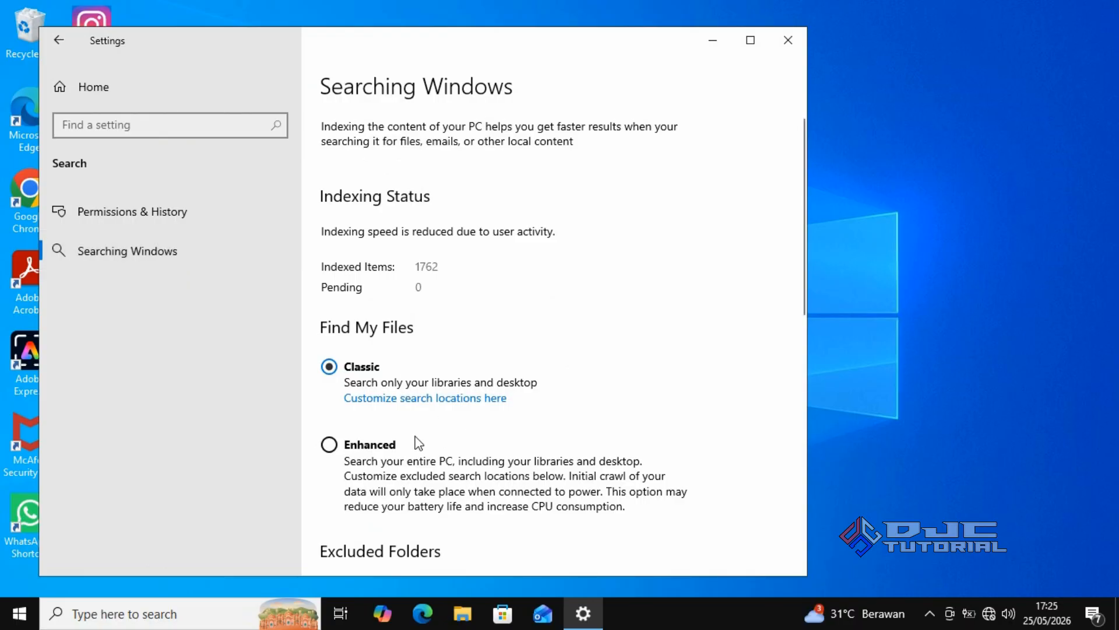
left_click(331, 445)
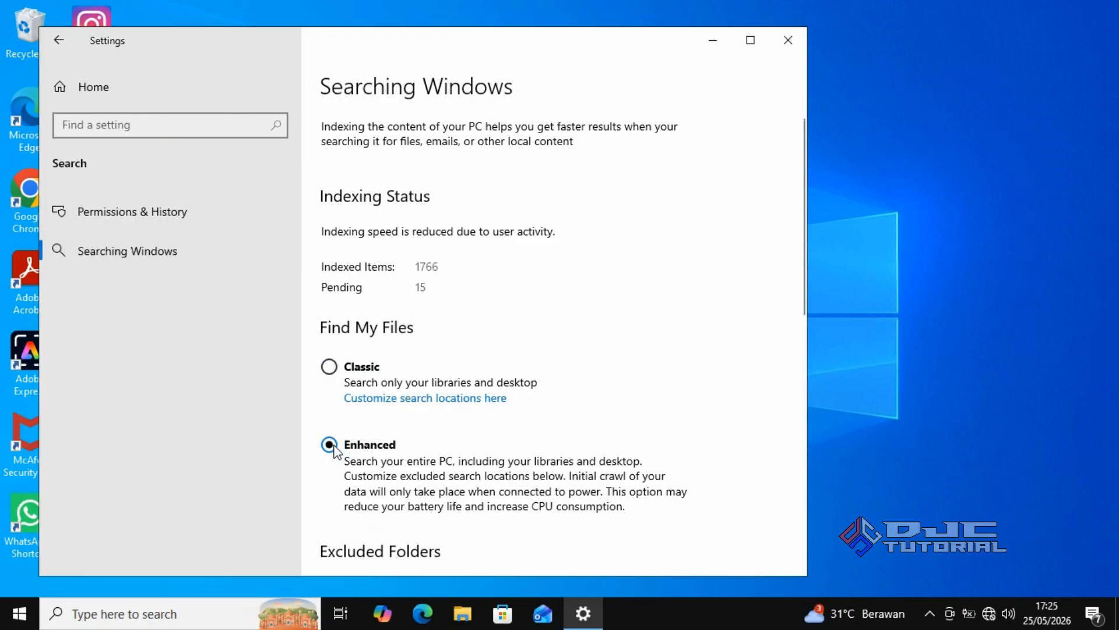
left_click(330, 366)
left_click(783, 53)
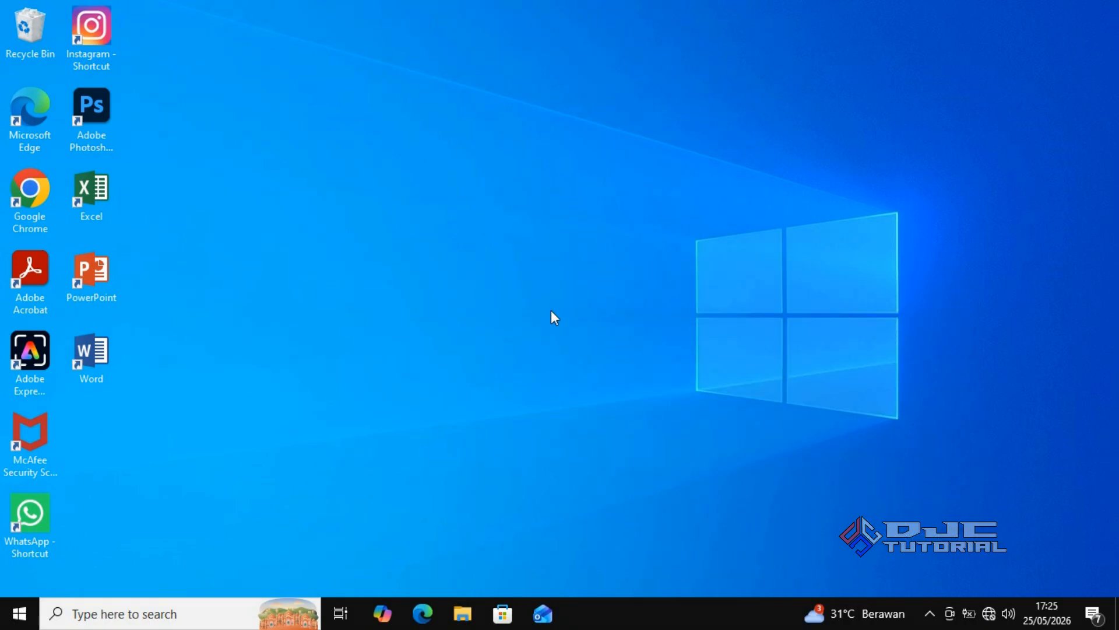
Uninstall Microsoft OneDrive from Control Panel's list of installed programs, allowing the uninstaller to make changes, and close the window
left_click(189, 612)
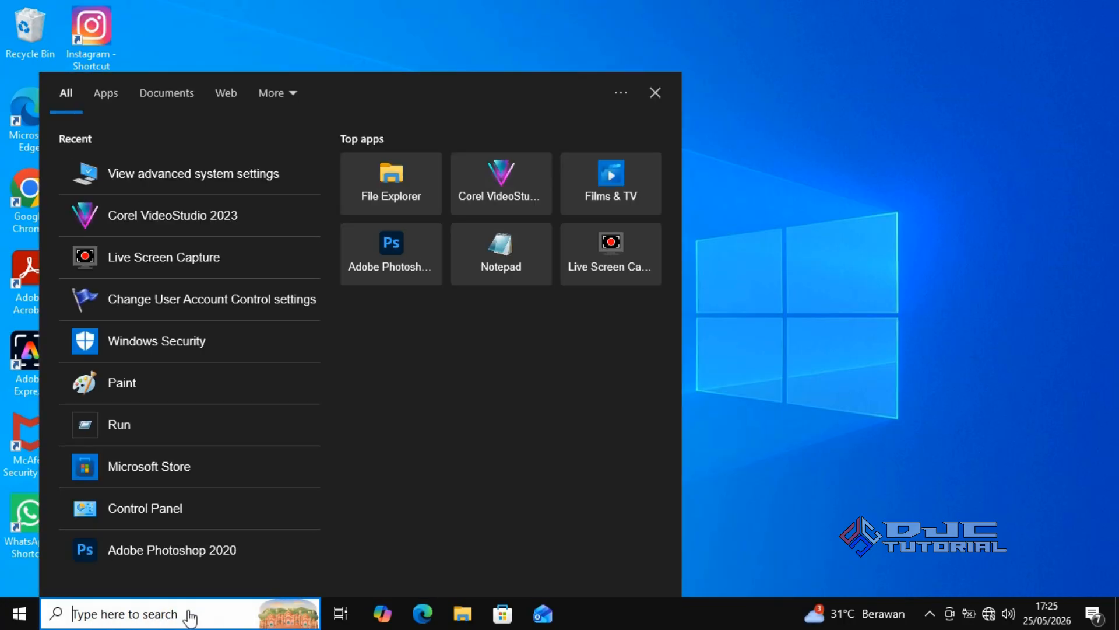
type("control panel")
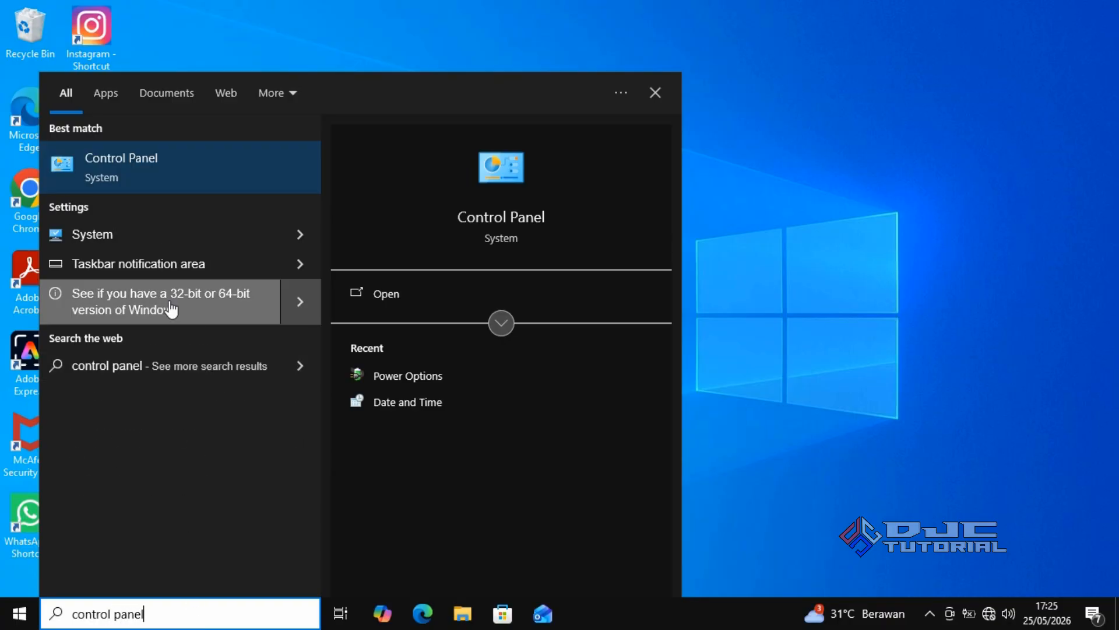
left_click(168, 175)
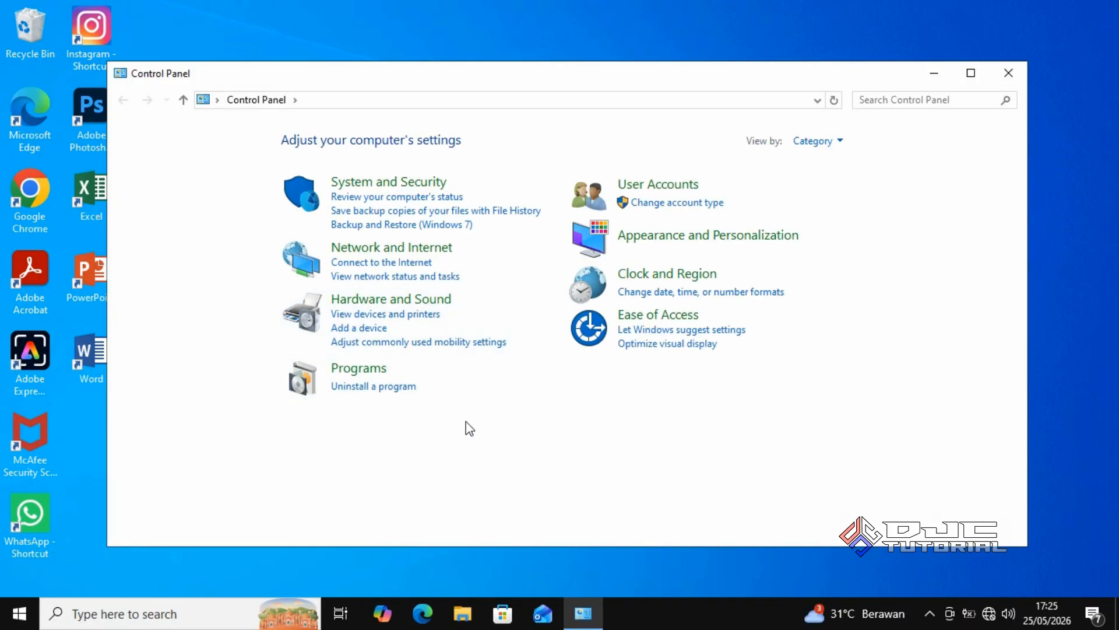
left_click(396, 399)
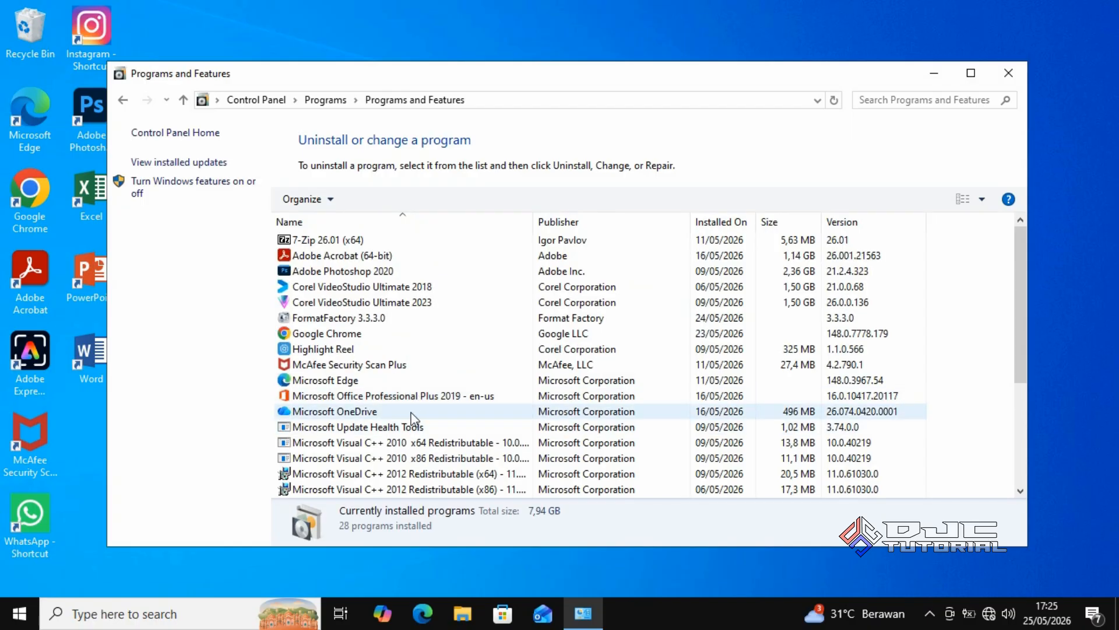
left_click(411, 412)
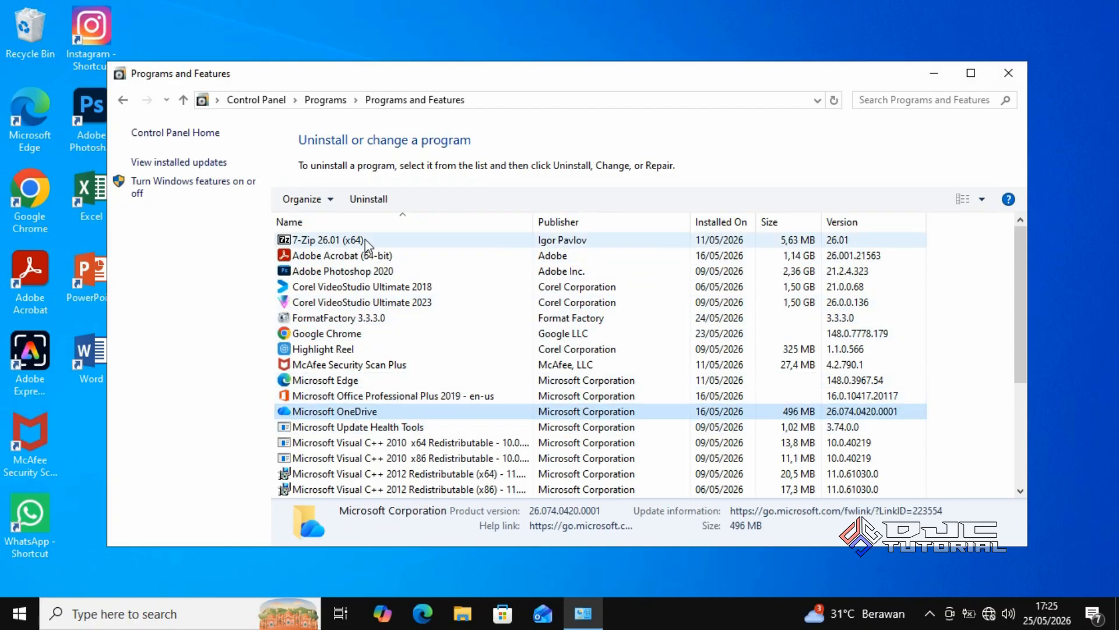
left_click(360, 203)
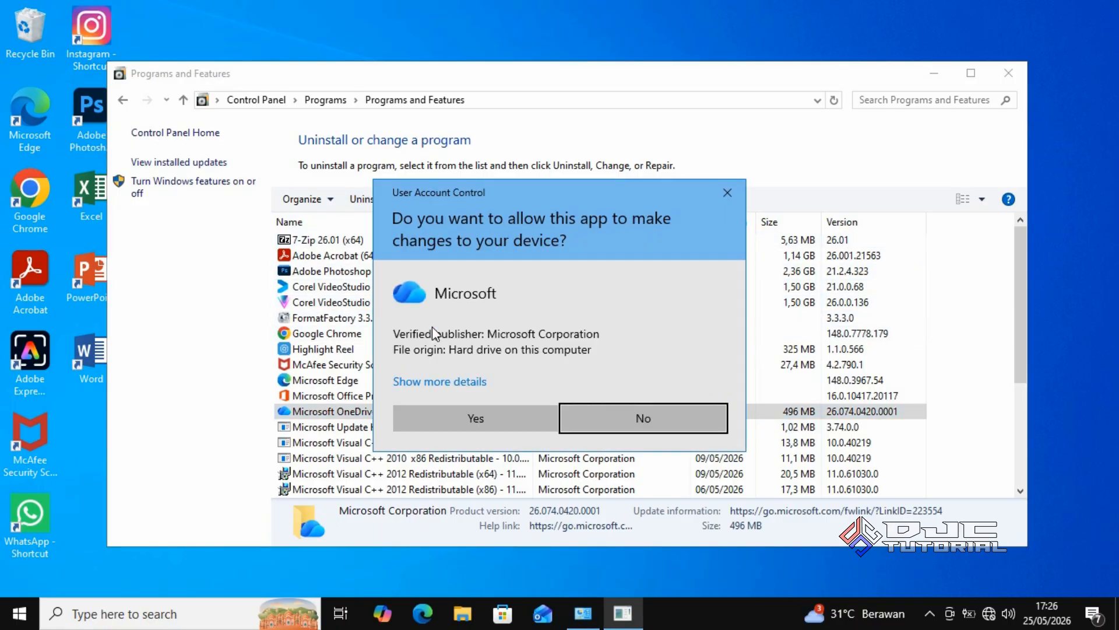
left_click(485, 415)
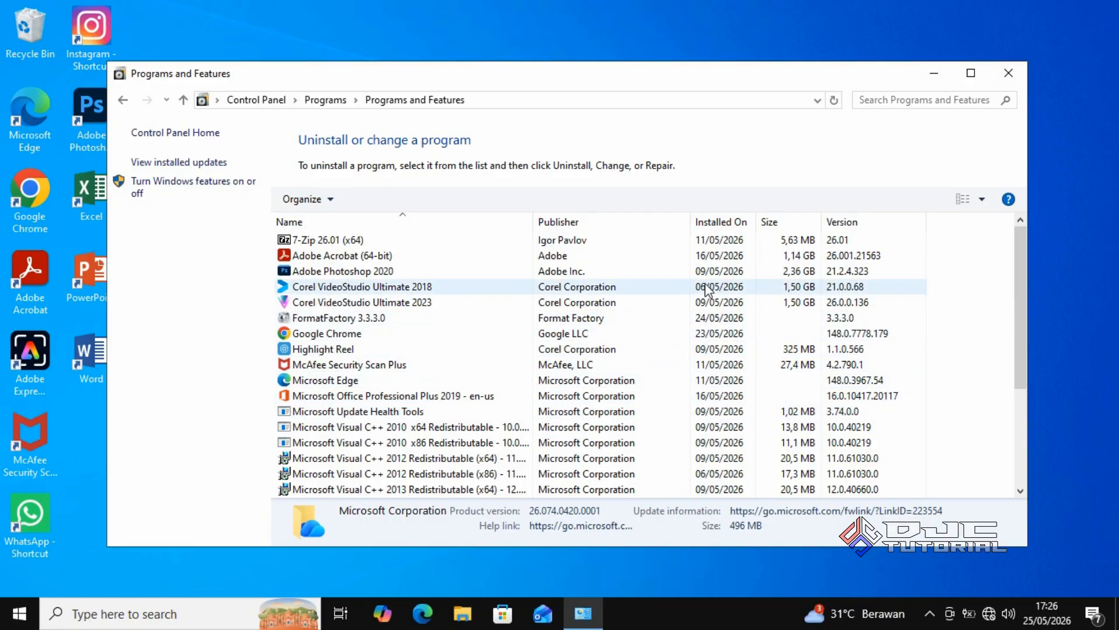
left_click(1003, 81)
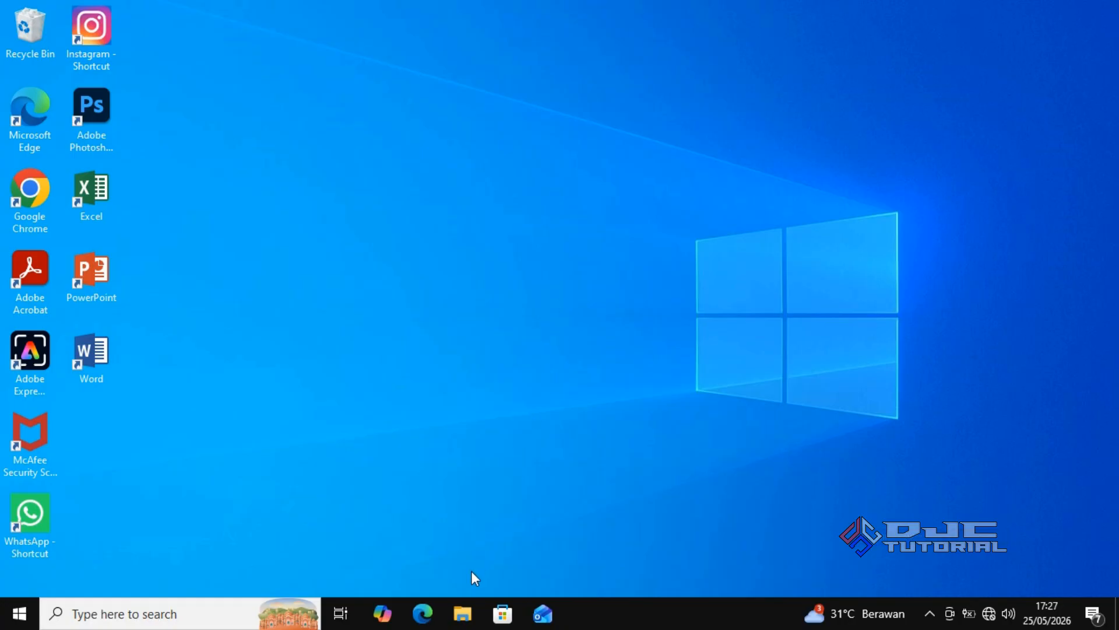
Open the SoftwareDistribution folder inside the Windows folder on Local Disk (C:) in File Explorer
left_click(462, 613)
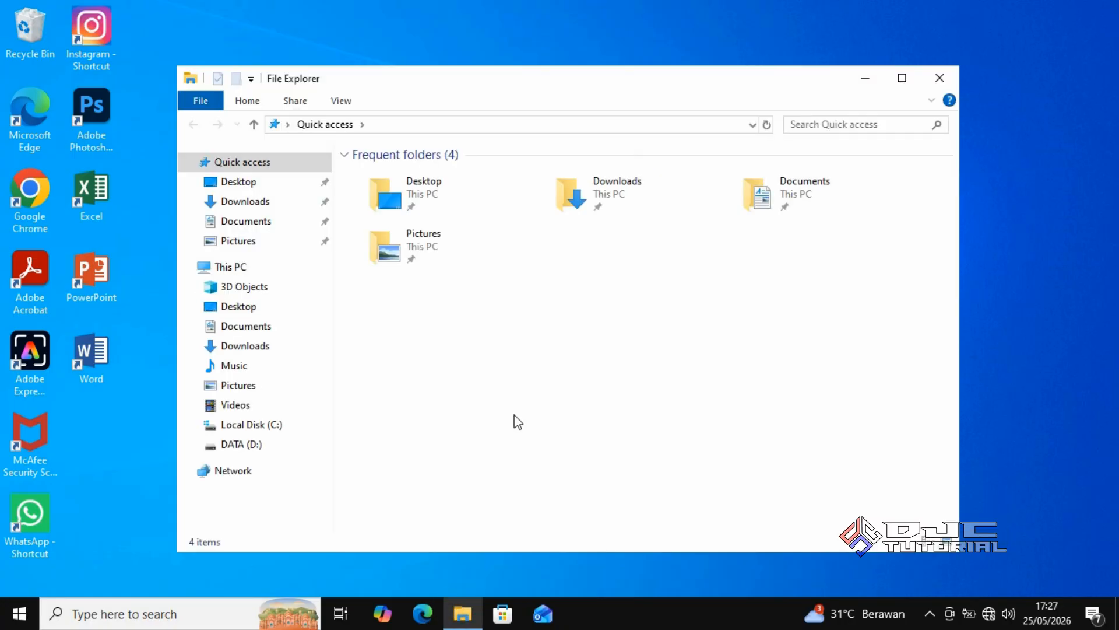
left_click(294, 425)
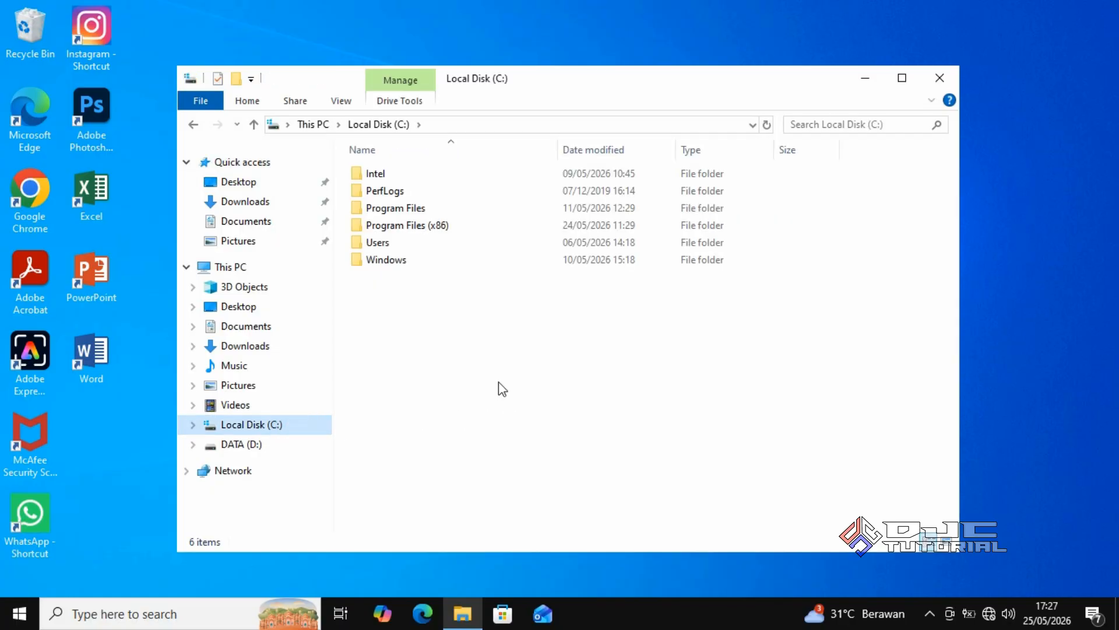
left_click(460, 265)
double_click(460, 264)
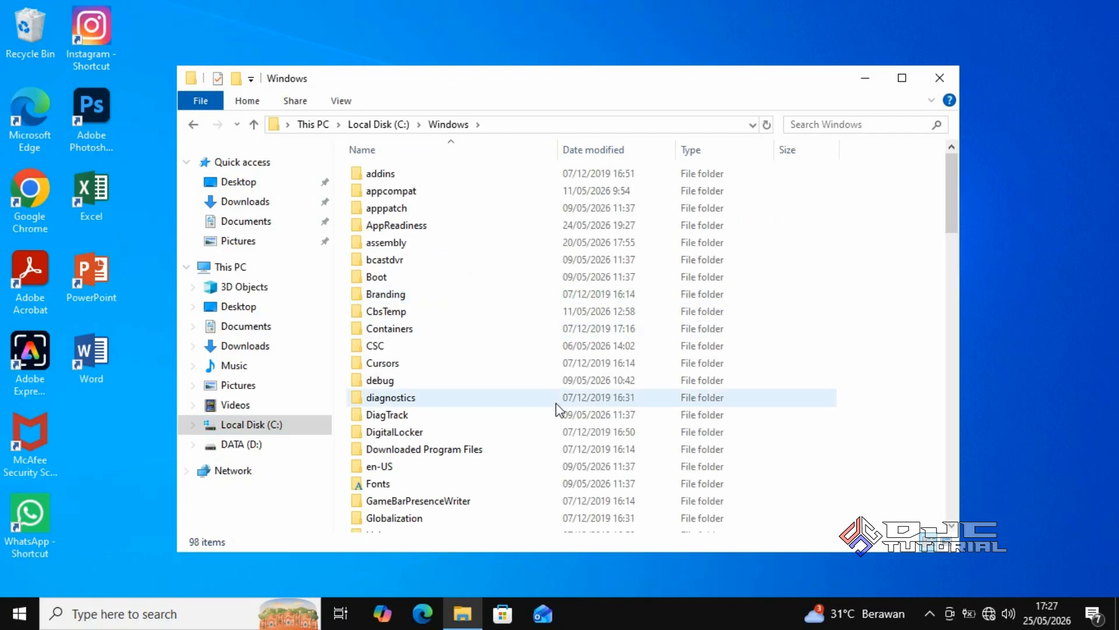
left_click_drag(949, 219, 941, 400)
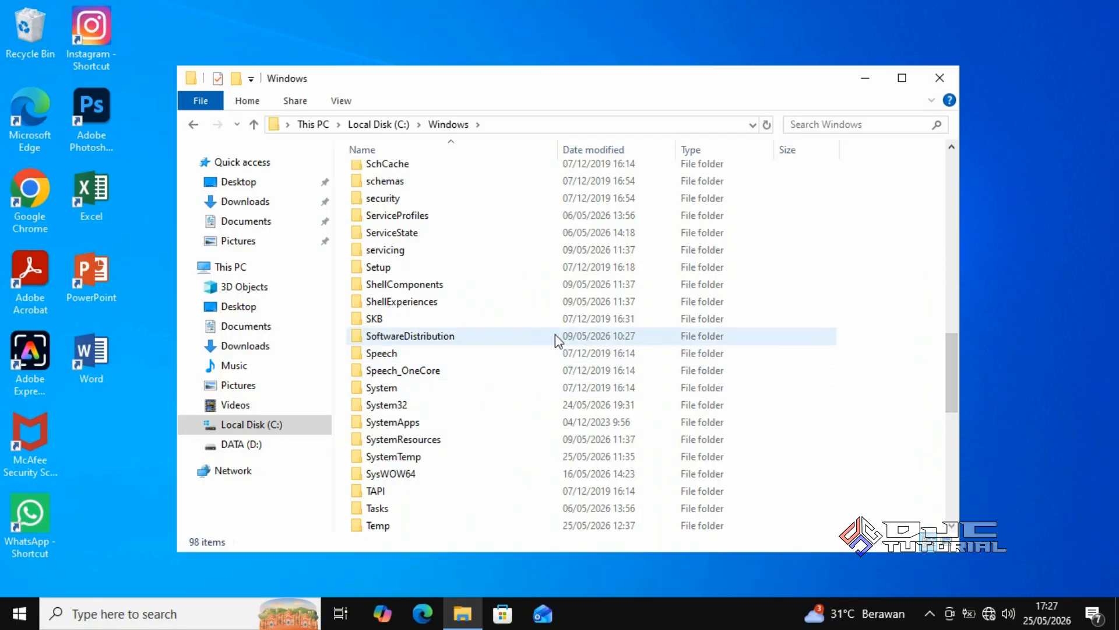
double_click(527, 336)
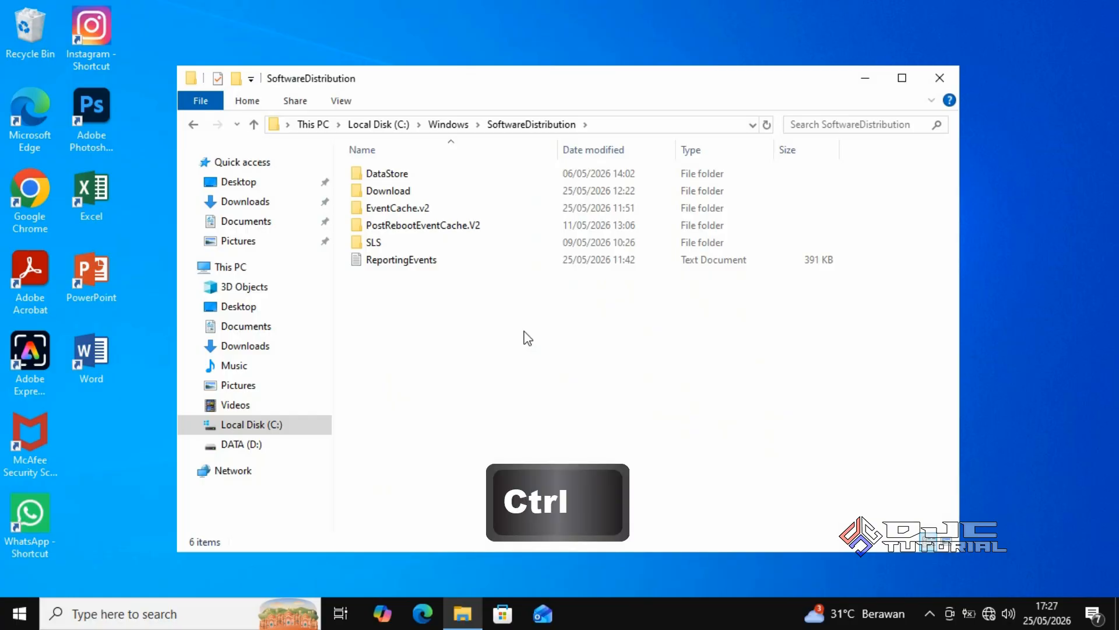
Delete the DataStore, Download, EventCache.v2, PostRebootEventCache.V2 and SLS folders, skipping all items that are in use
left_click(429, 173, "ctrl")
left_click(434, 192, "ctrl")
left_click(443, 211, "ctrl")
left_click(447, 225, "ctrl")
left_click(456, 241, "ctrl")
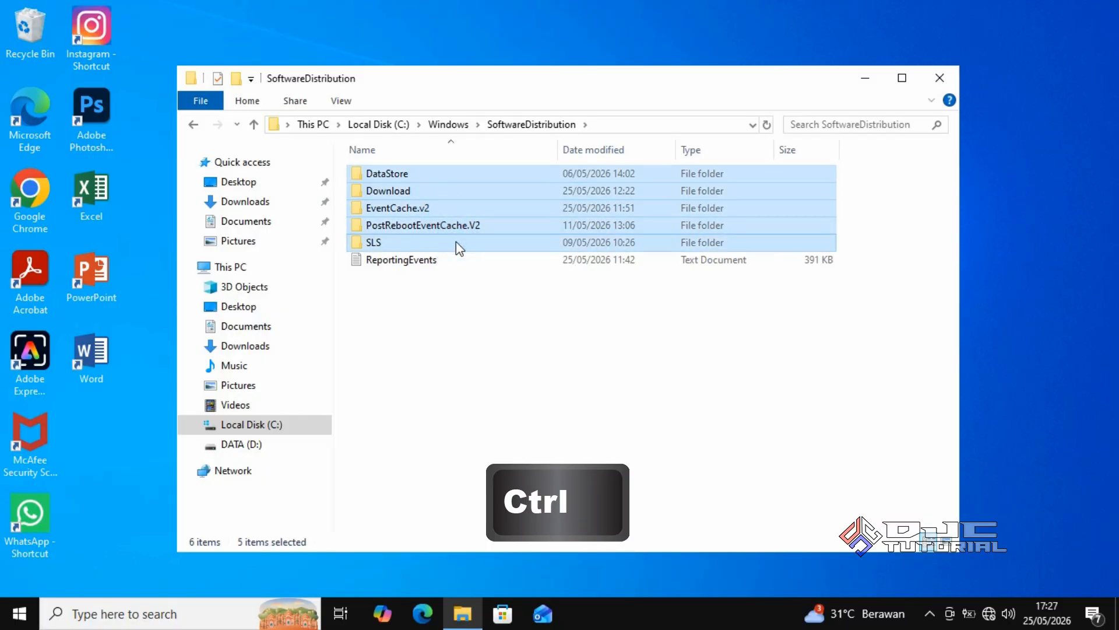
right_click(470, 242)
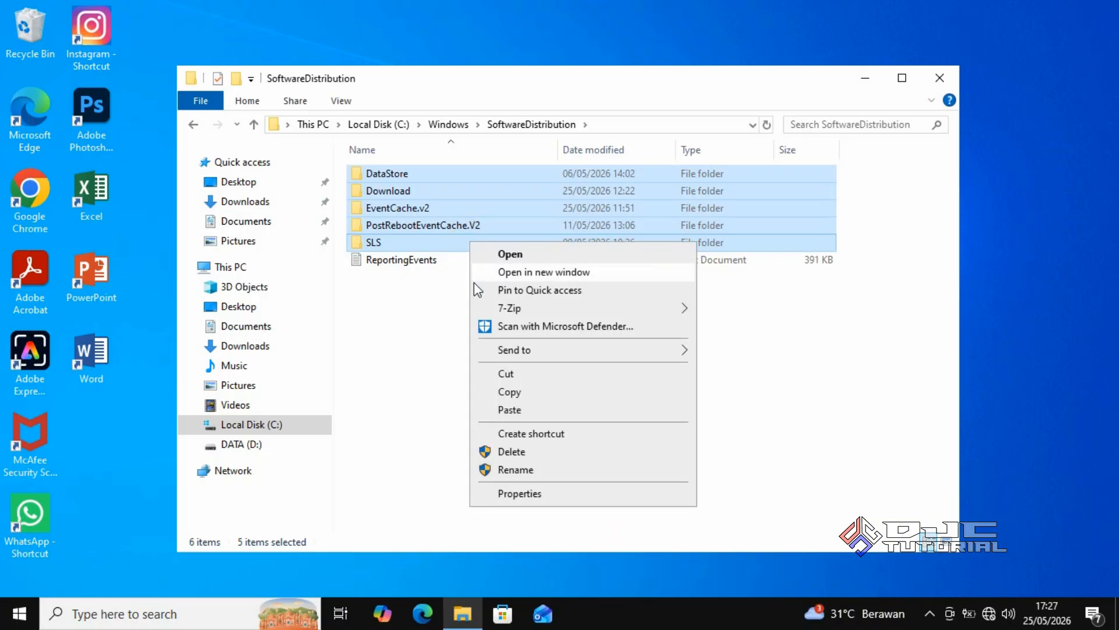
left_click(513, 451)
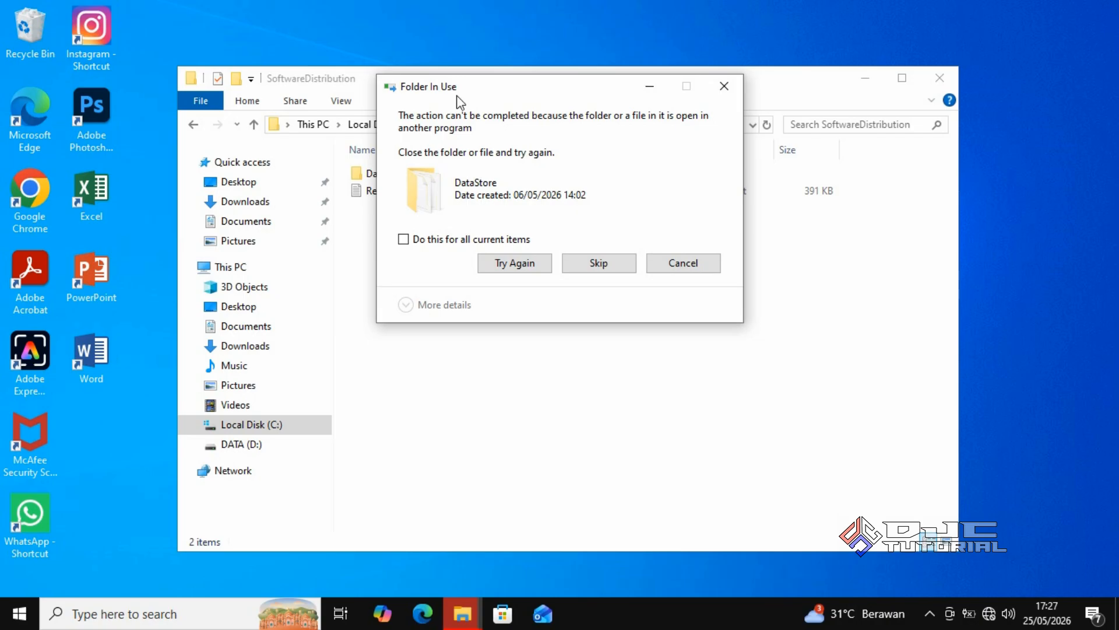
left_click(404, 239)
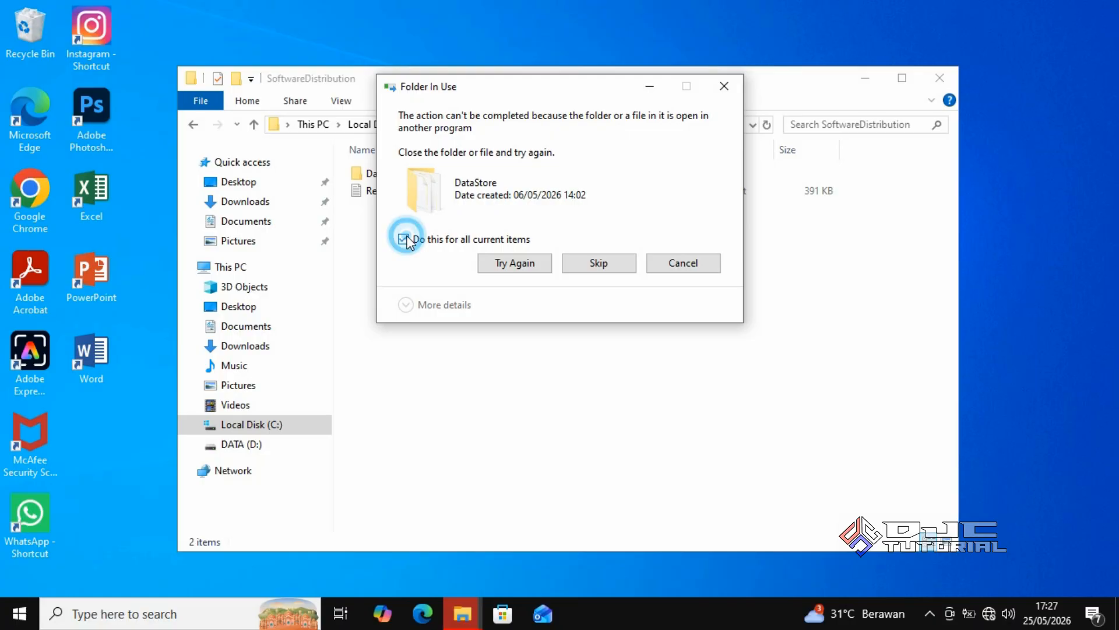
left_click(574, 261)
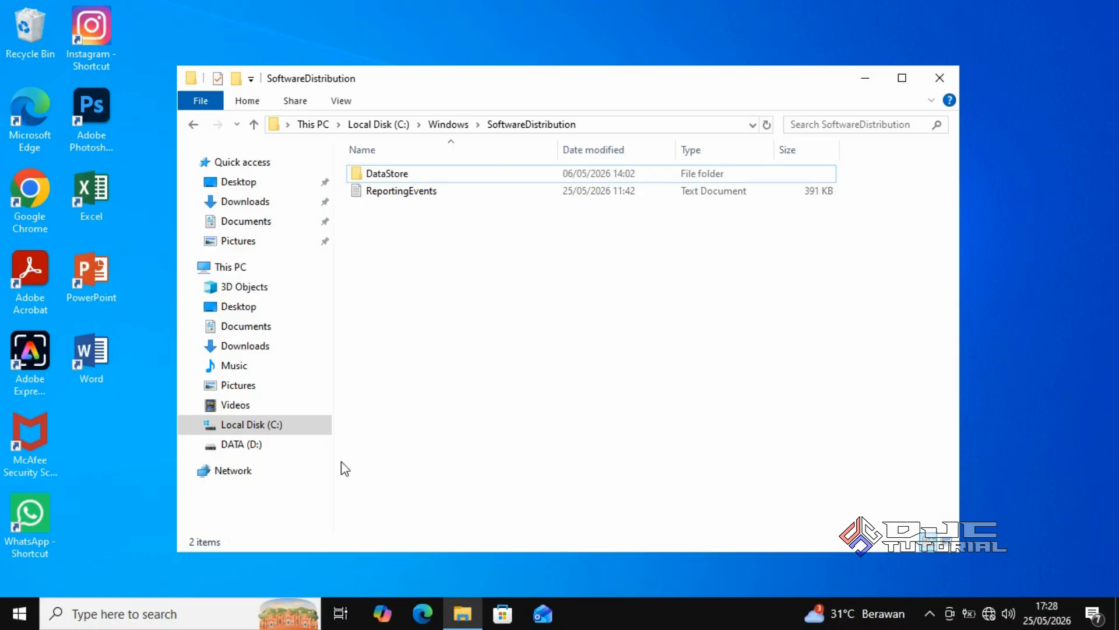
Open the Windows Temp folder by executing temp in the Run dialog and grant permanent access to the folder
left_click(174, 618)
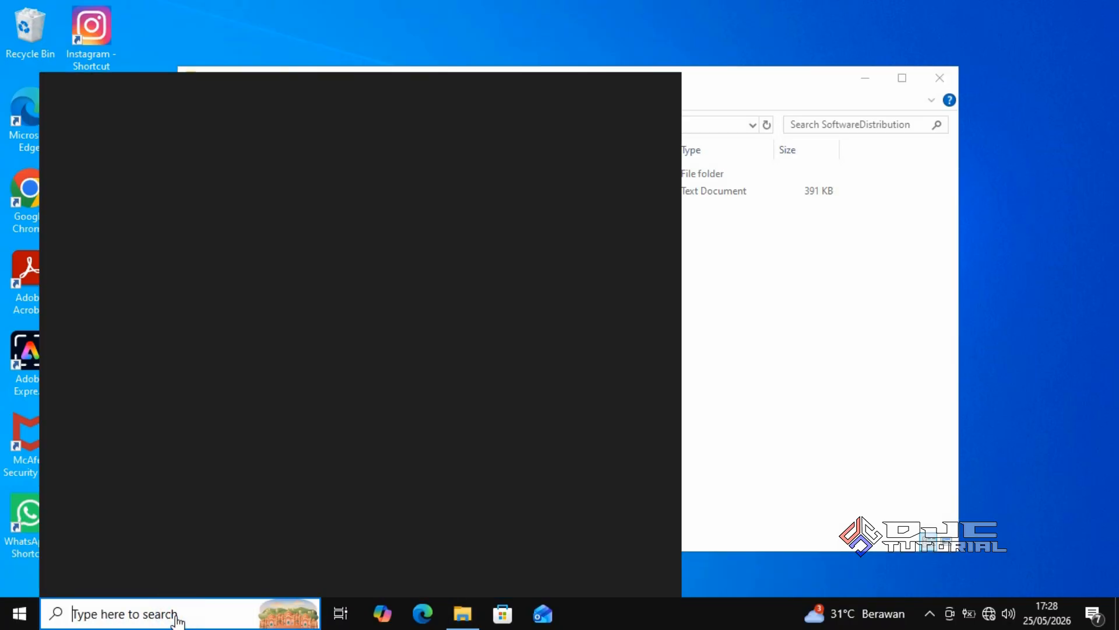
type("run")
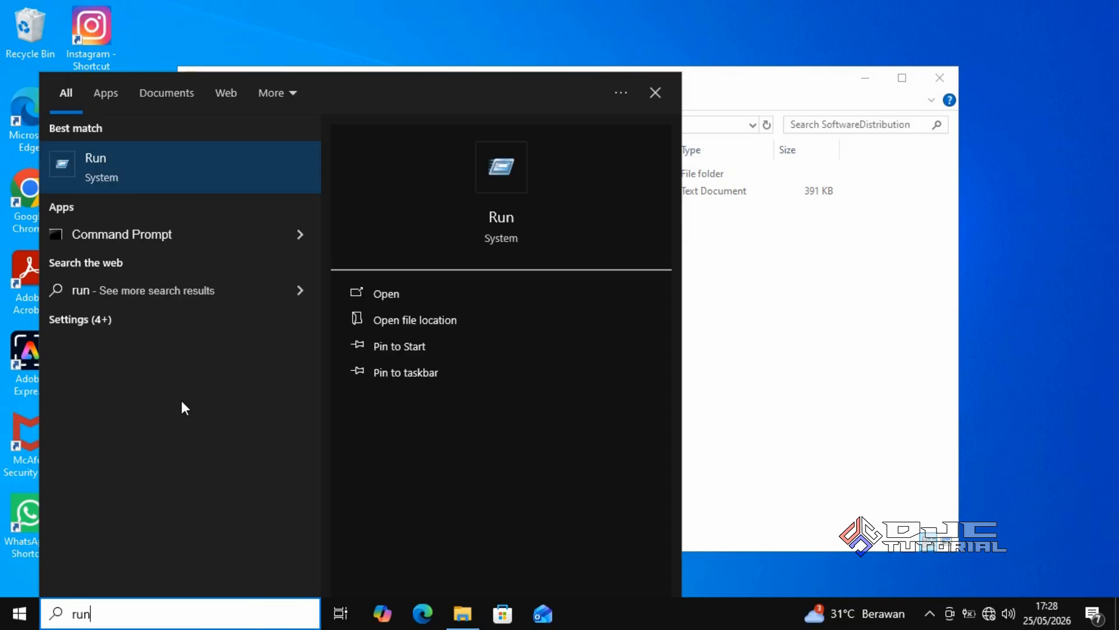
left_click(182, 175)
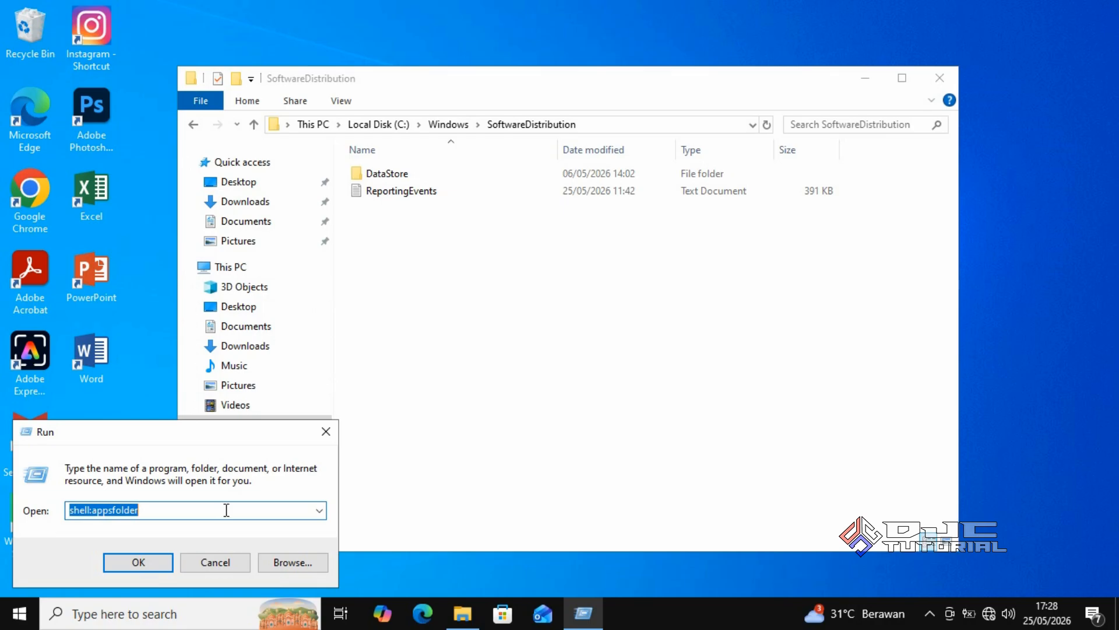
type("temp")
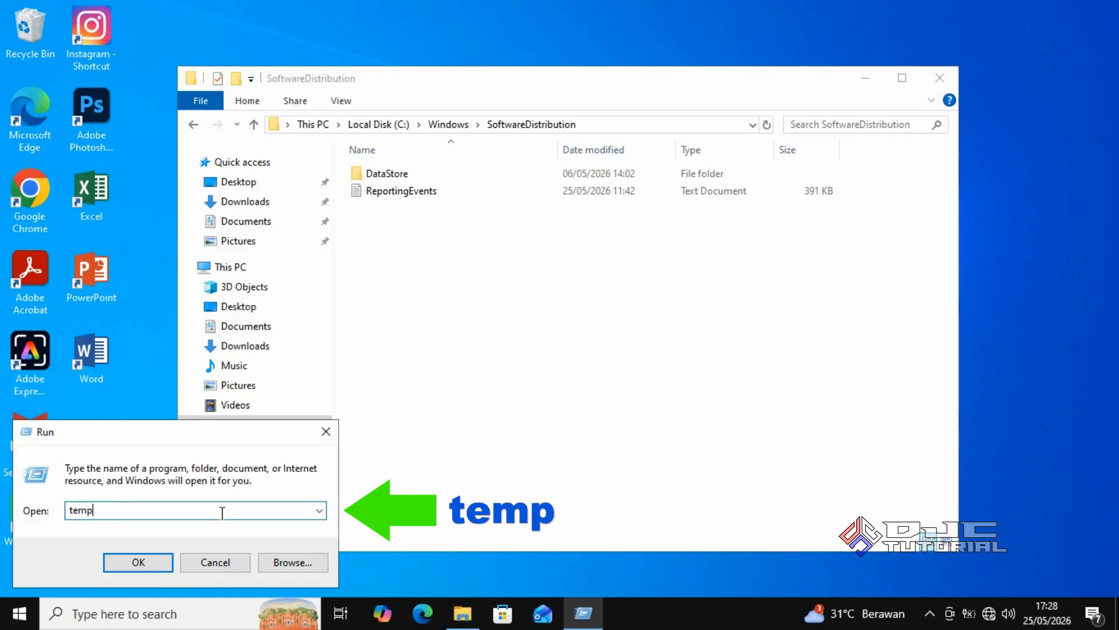
left_click(158, 561)
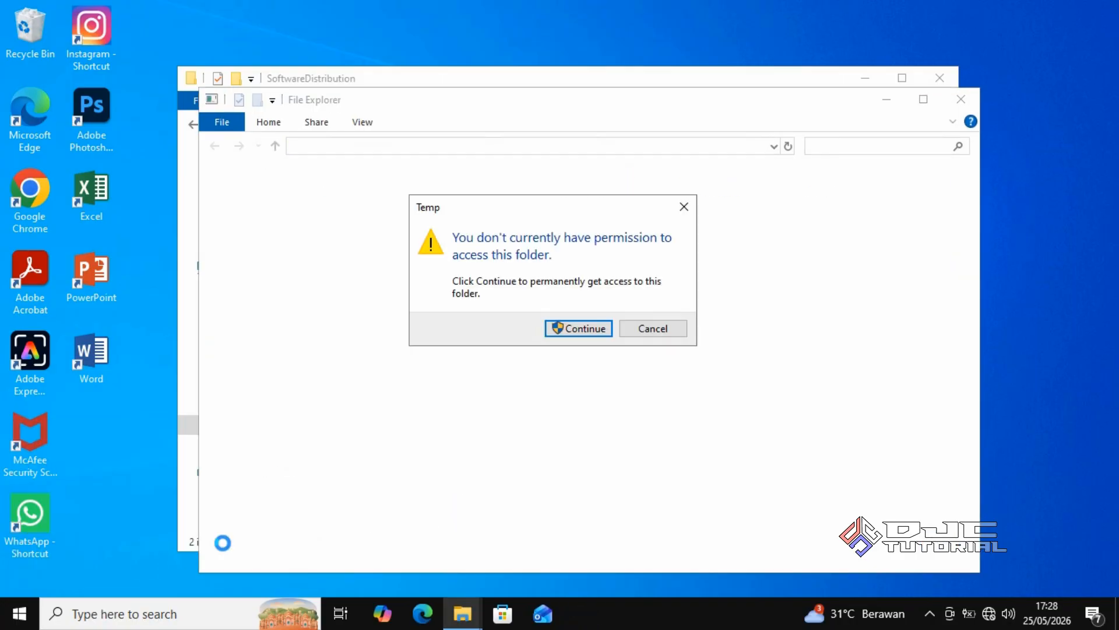
left_click(574, 329)
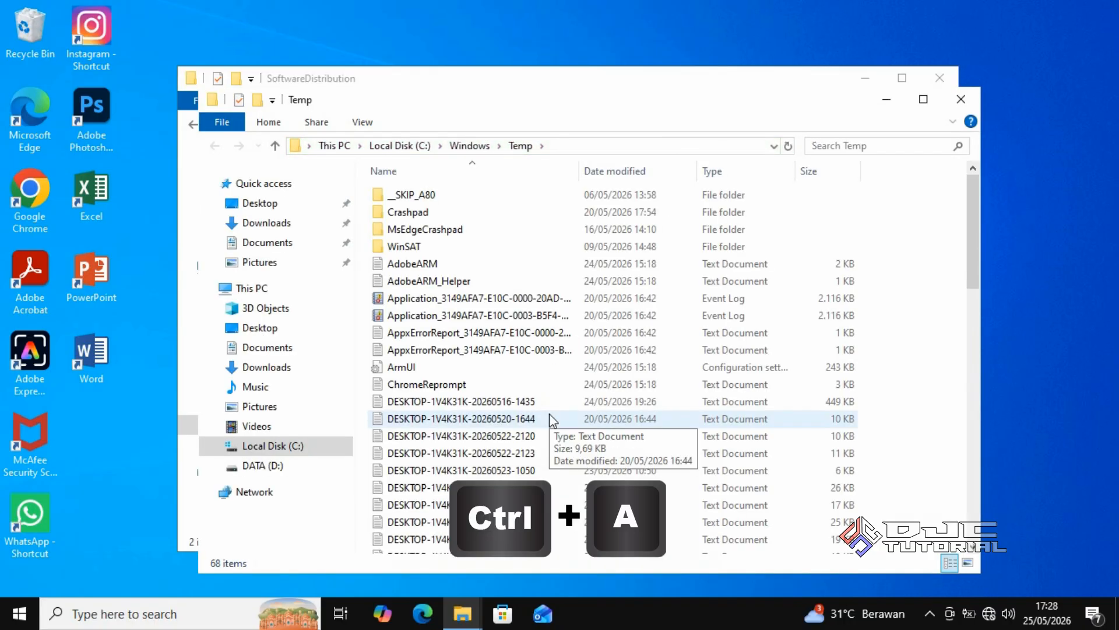
Delete everything in the Temp folder with administrator permission, skip all files in use, and close the Temp window
key("ctrl+a")
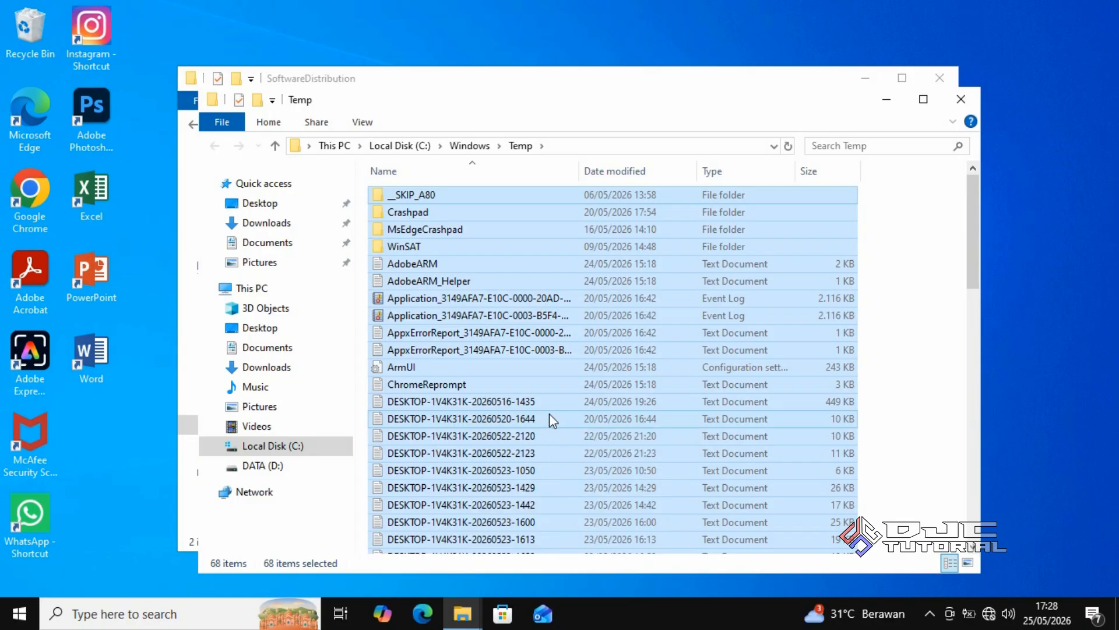
right_click(565, 415)
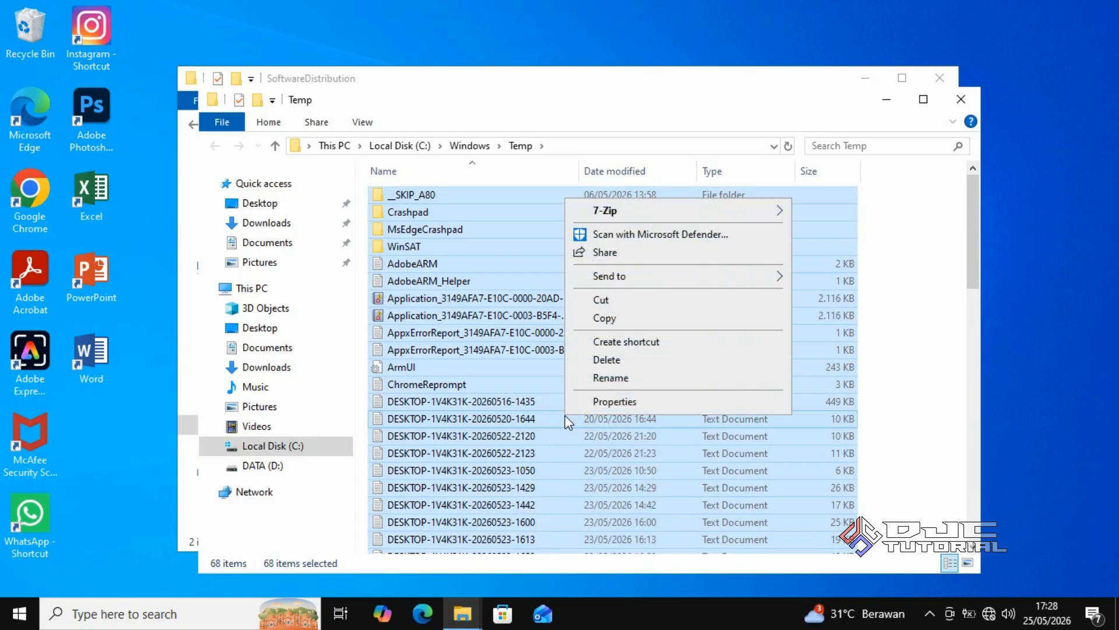
left_click(607, 359)
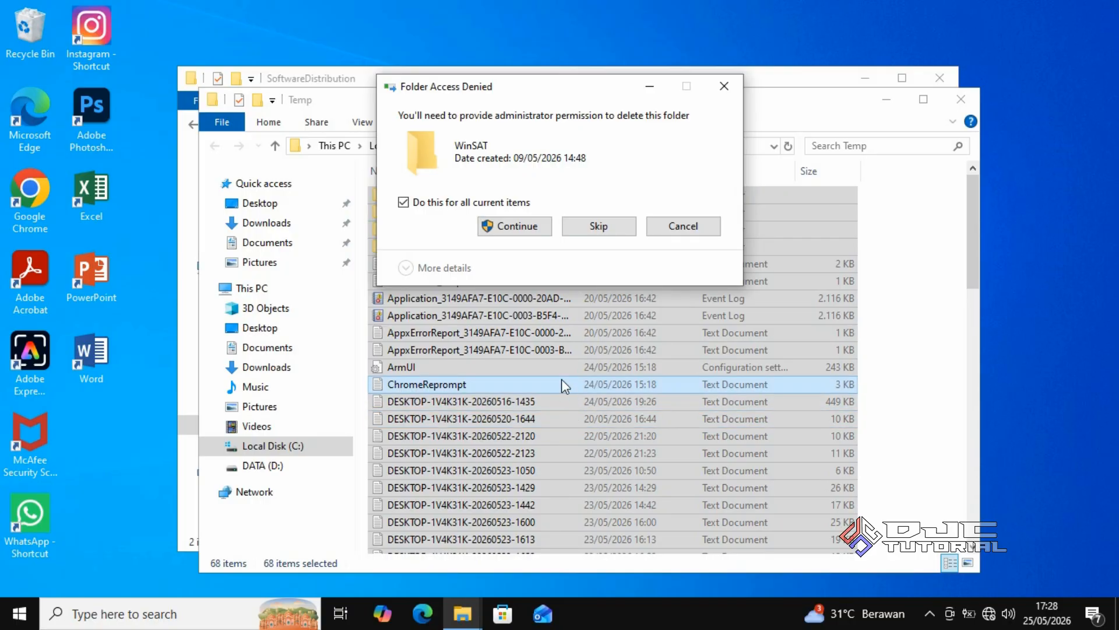
left_click(530, 226)
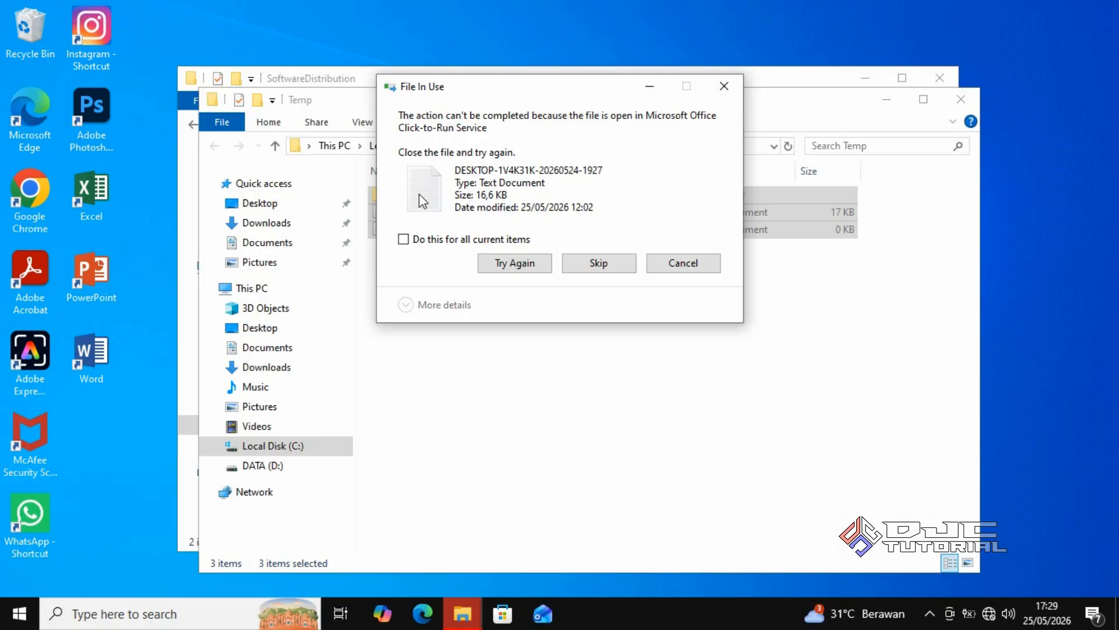
left_click(408, 241)
left_click(577, 264)
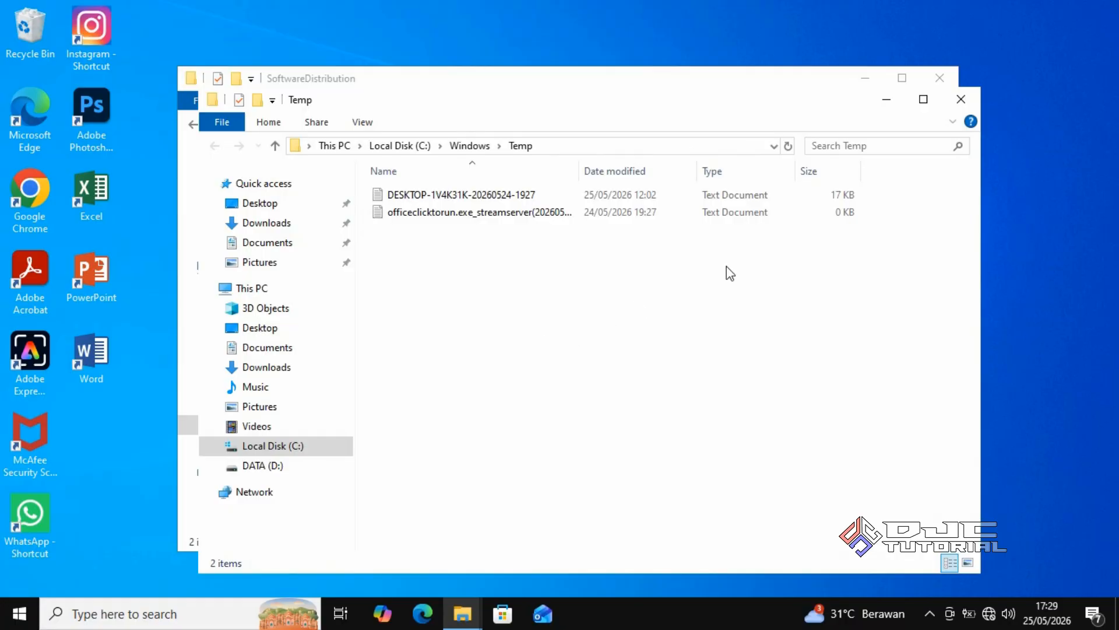
left_click(960, 104)
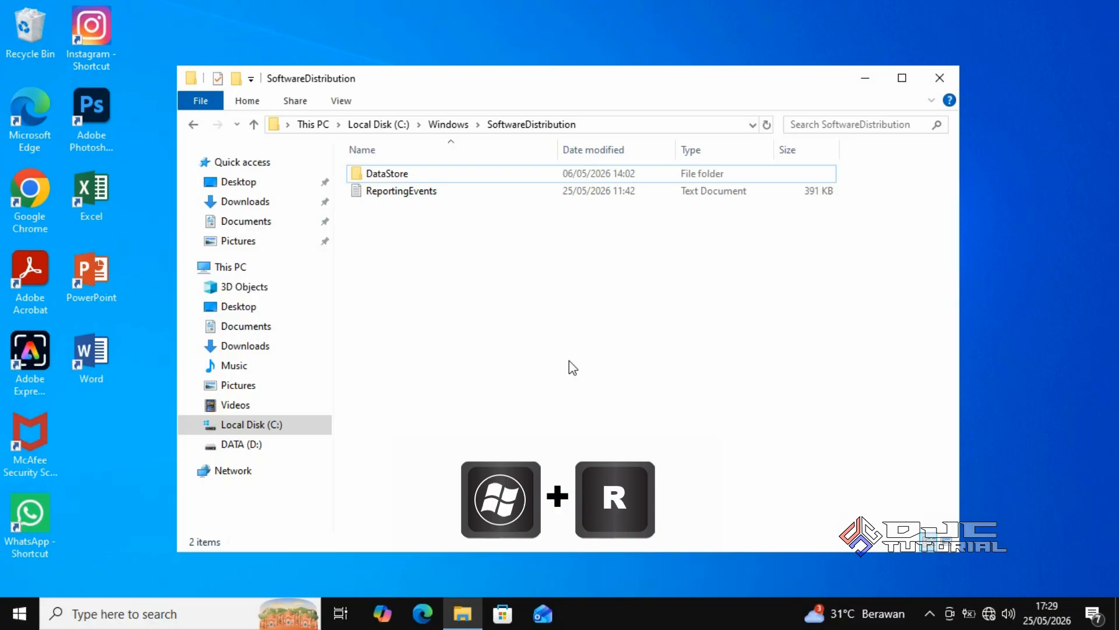
Open the current account's local Temp folder by executing %temp% in the Run dialog
key("super+r")
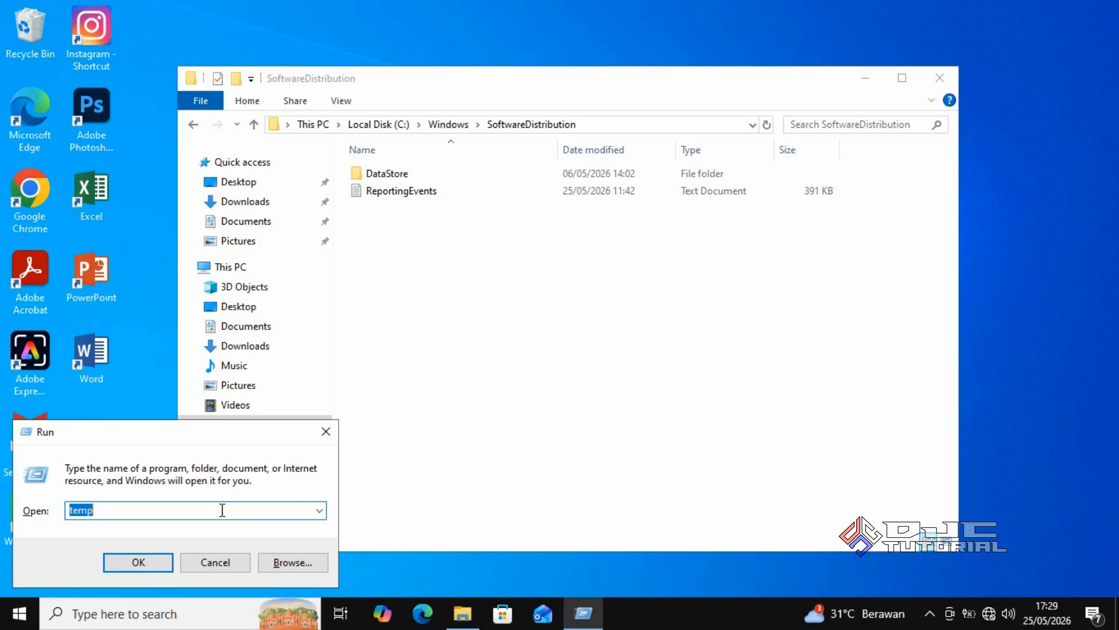
type("%temp%")
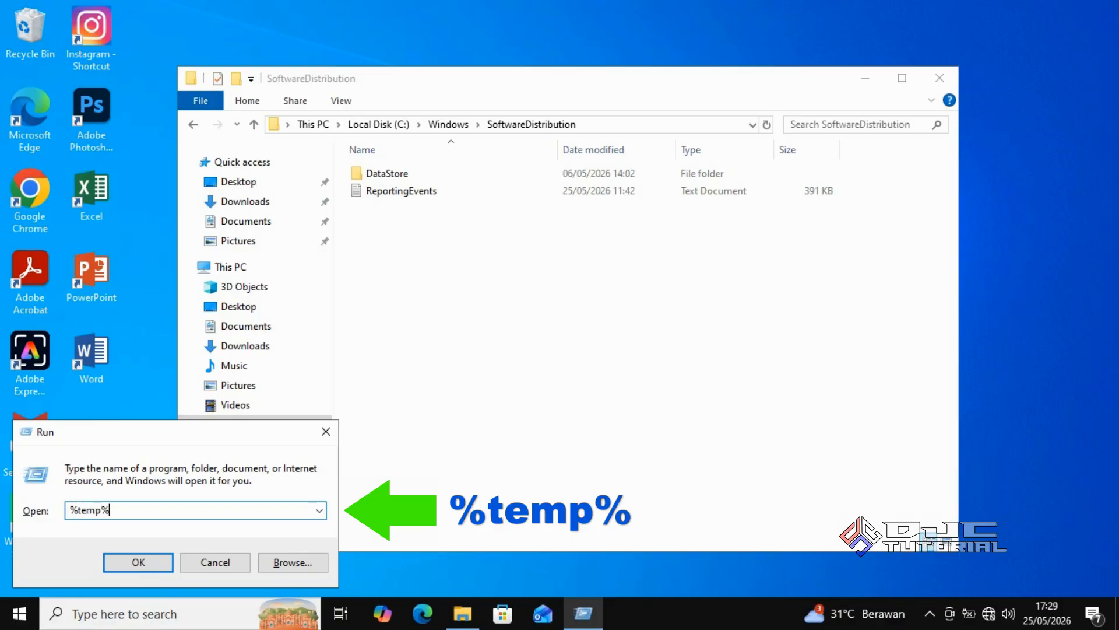
left_click(157, 561)
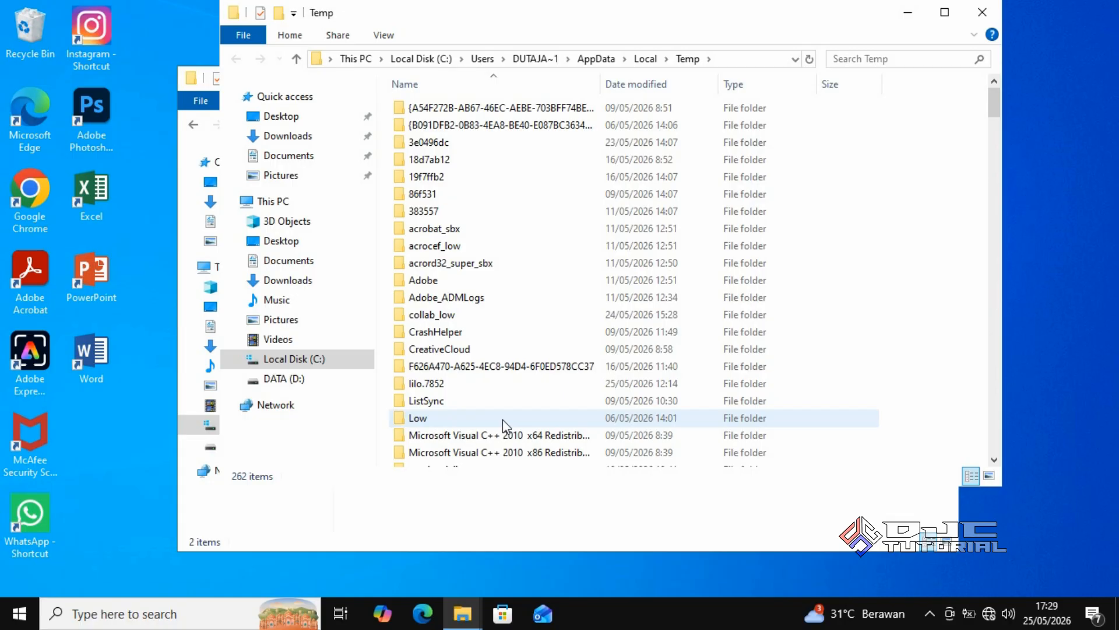
Delete everything in the local Temp folder with administrator permission, skip all items in use, and close the folder window
key("ctrl+a")
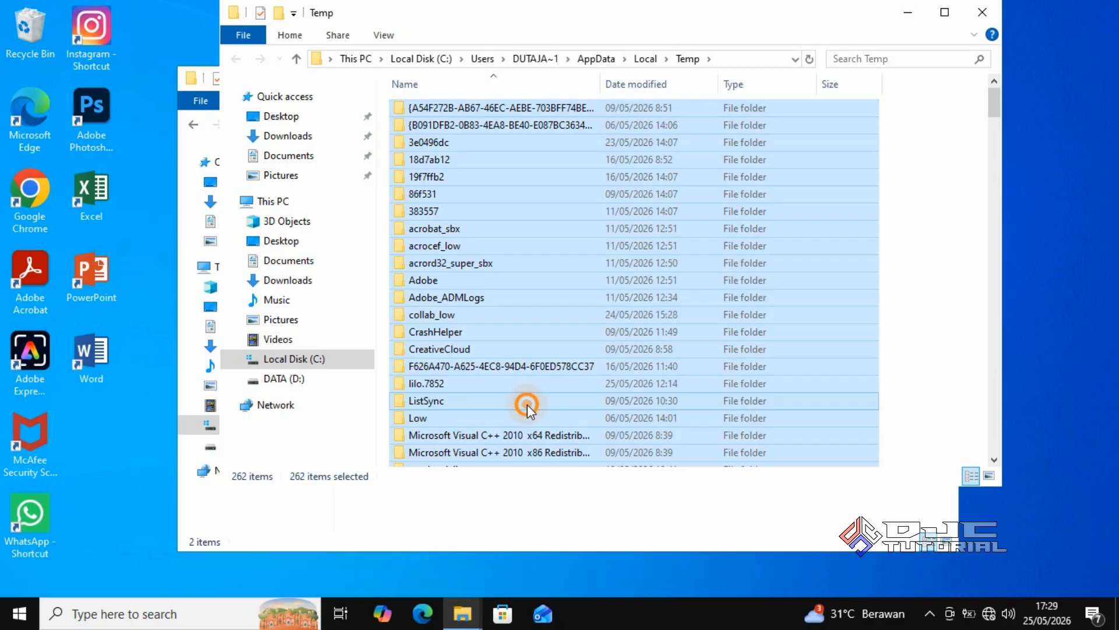
right_click(528, 406)
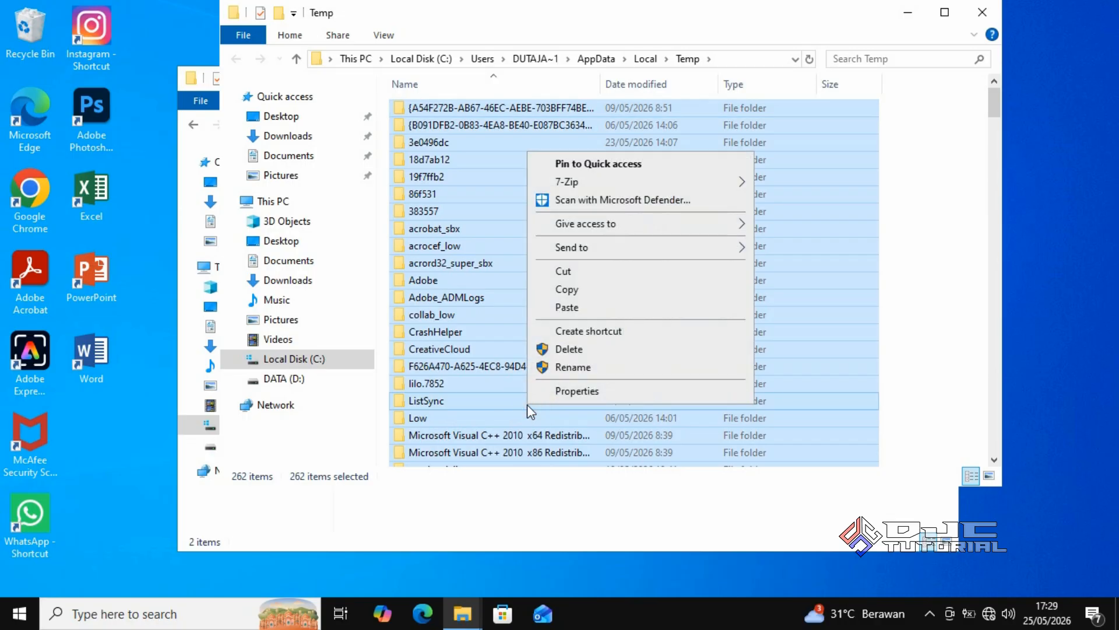
left_click(569, 349)
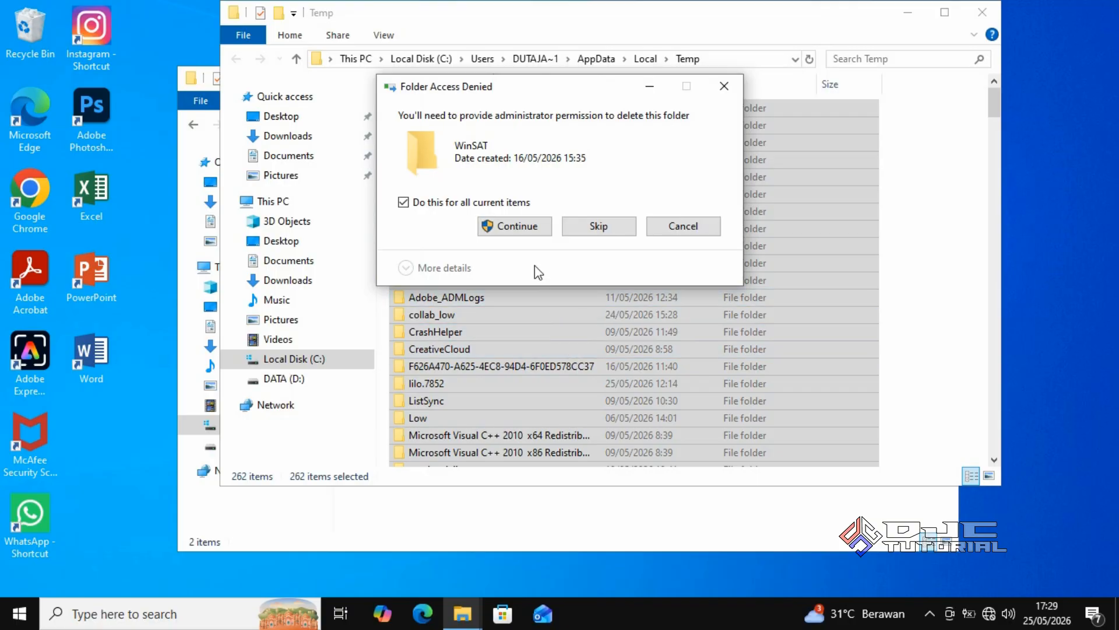
left_click(524, 230)
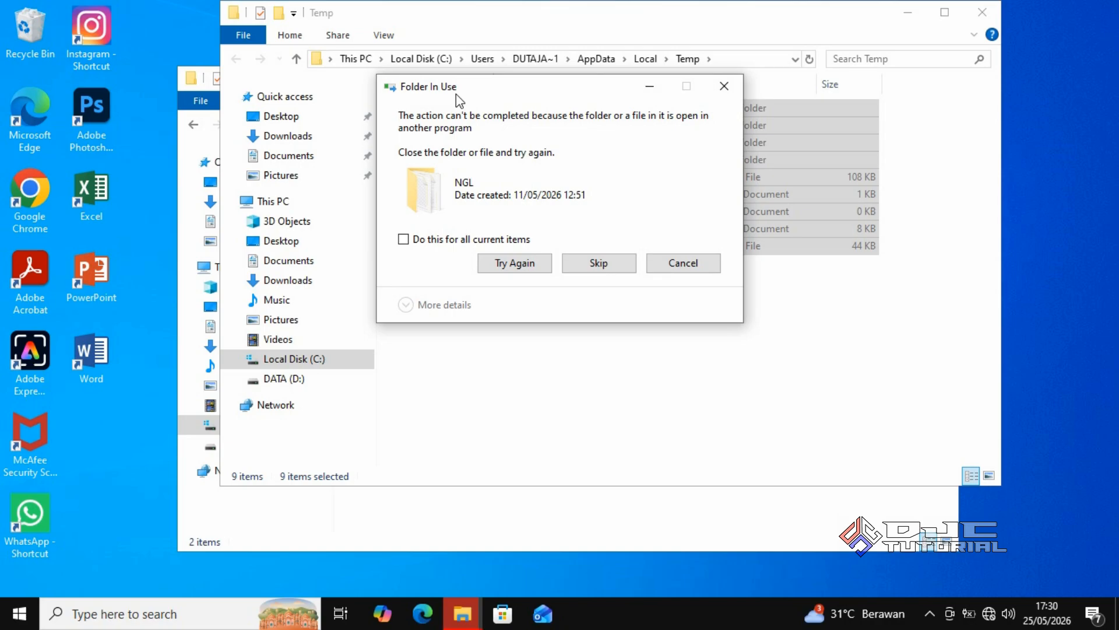
left_click(404, 241)
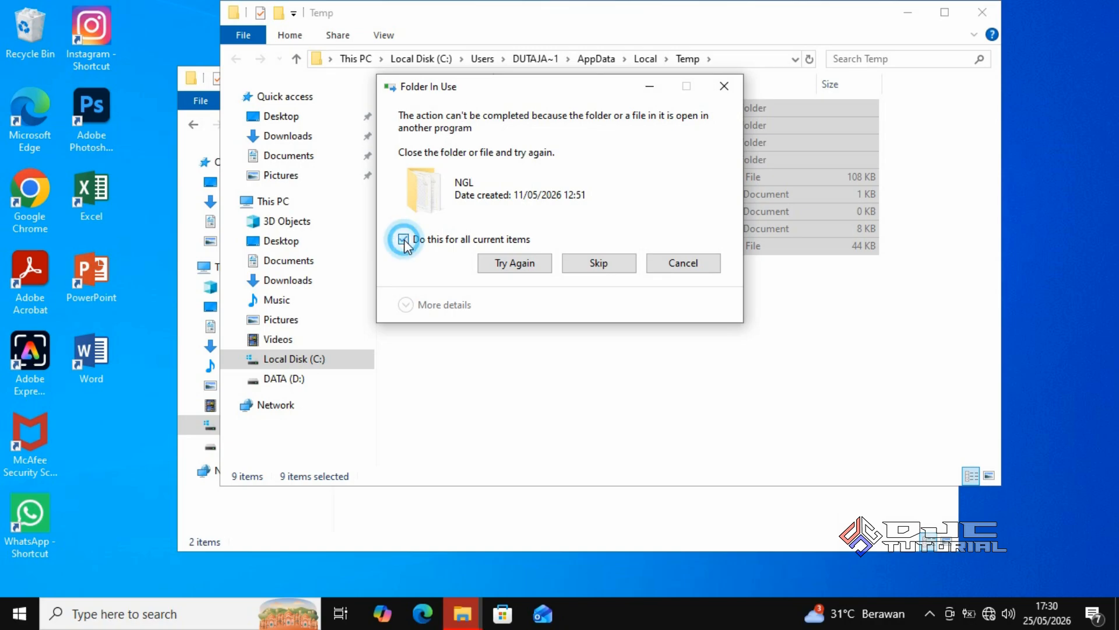
left_click(574, 264)
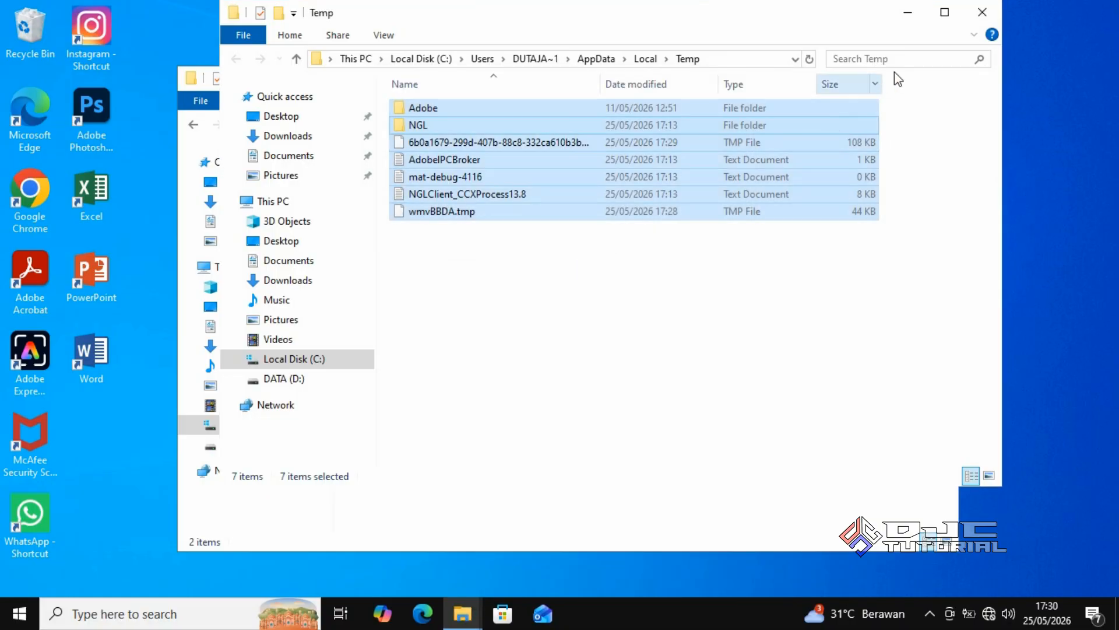
left_click(969, 16)
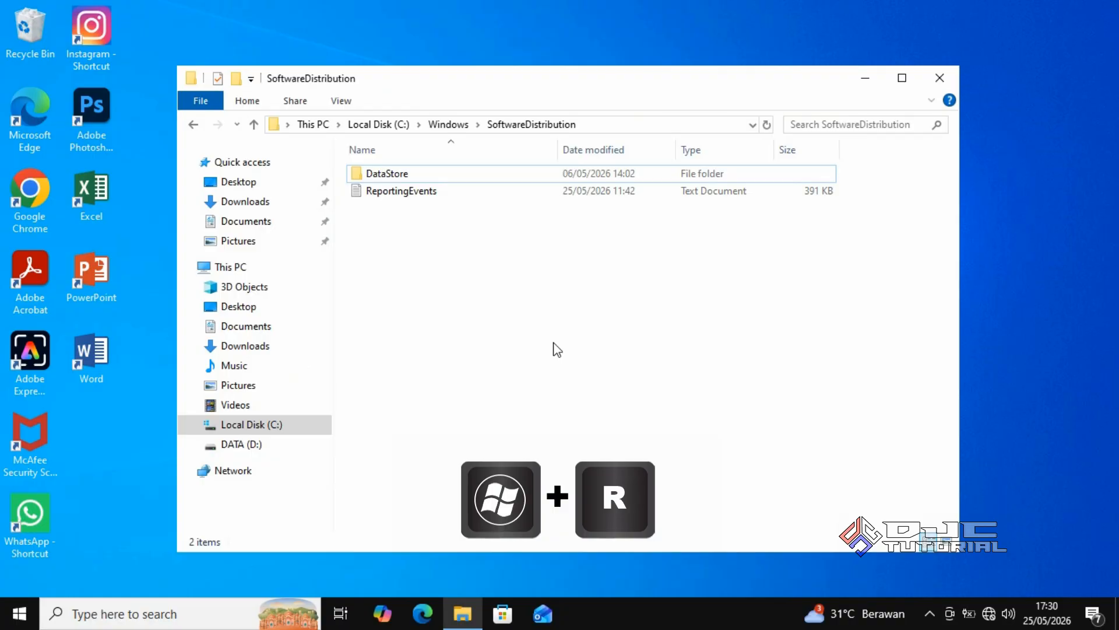
Open the Windows Prefetch folder by executing prefetch in the Run dialog and grant permanent access to the folder
key("super+r")
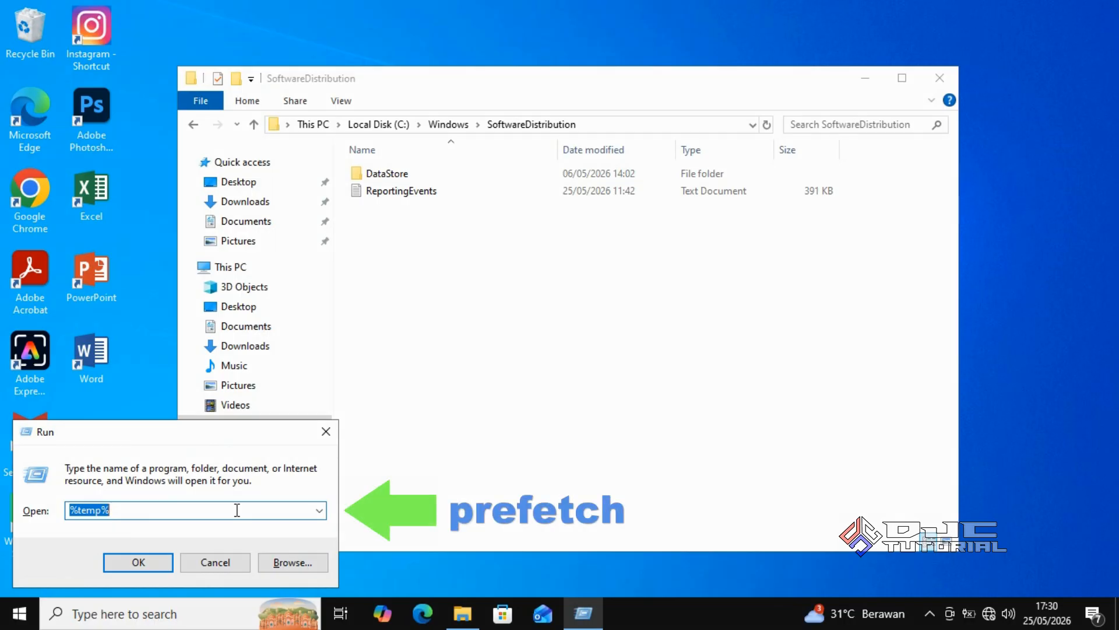
type("prefetch")
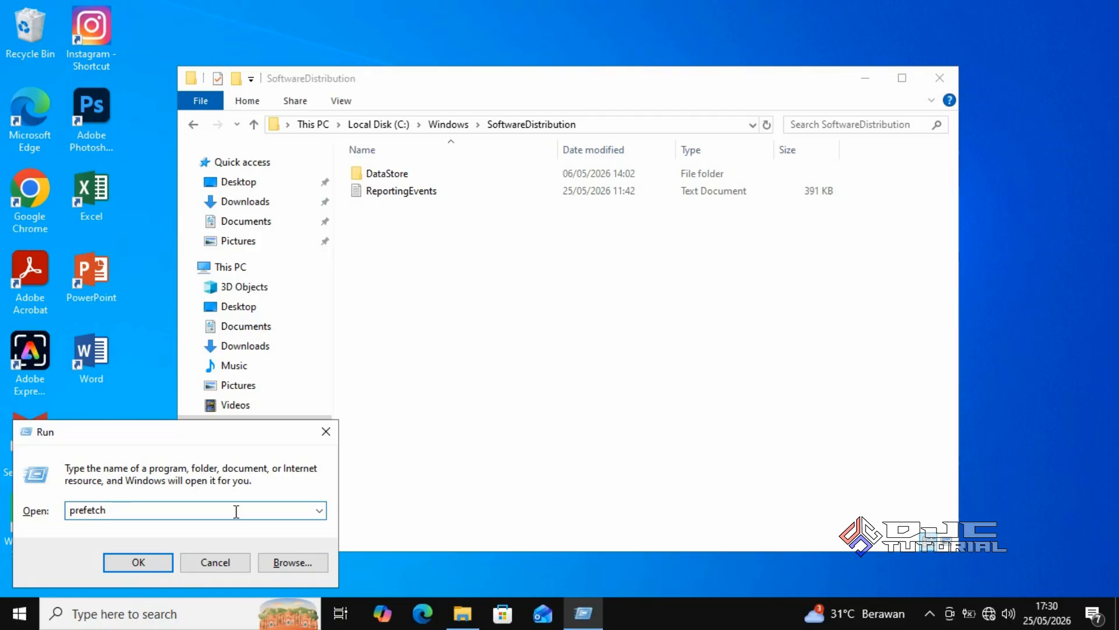
left_click(156, 558)
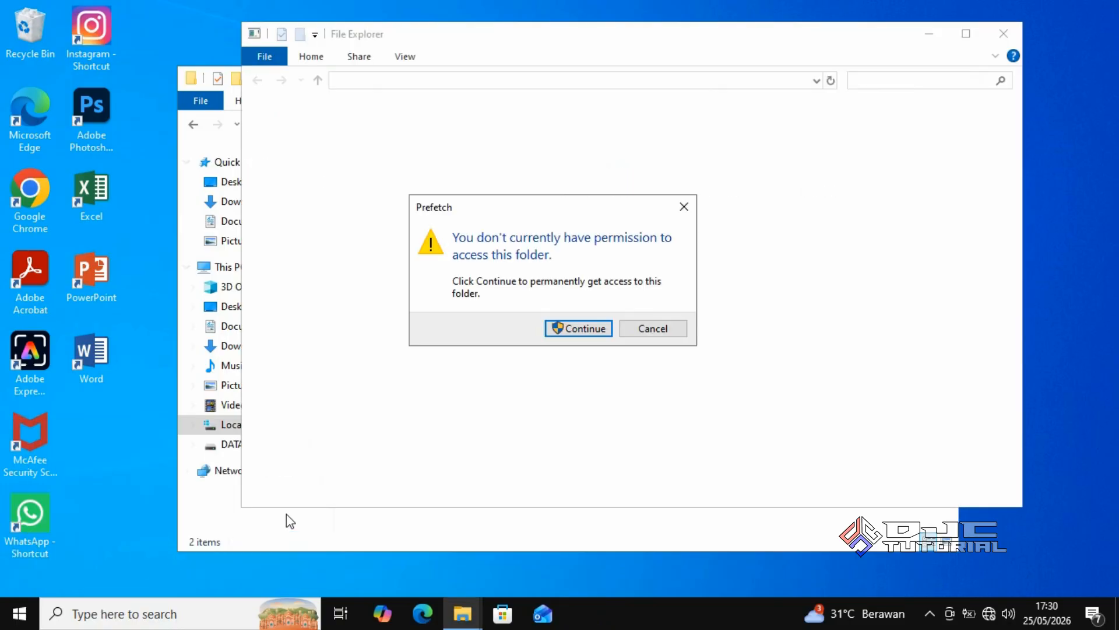
left_click(571, 330)
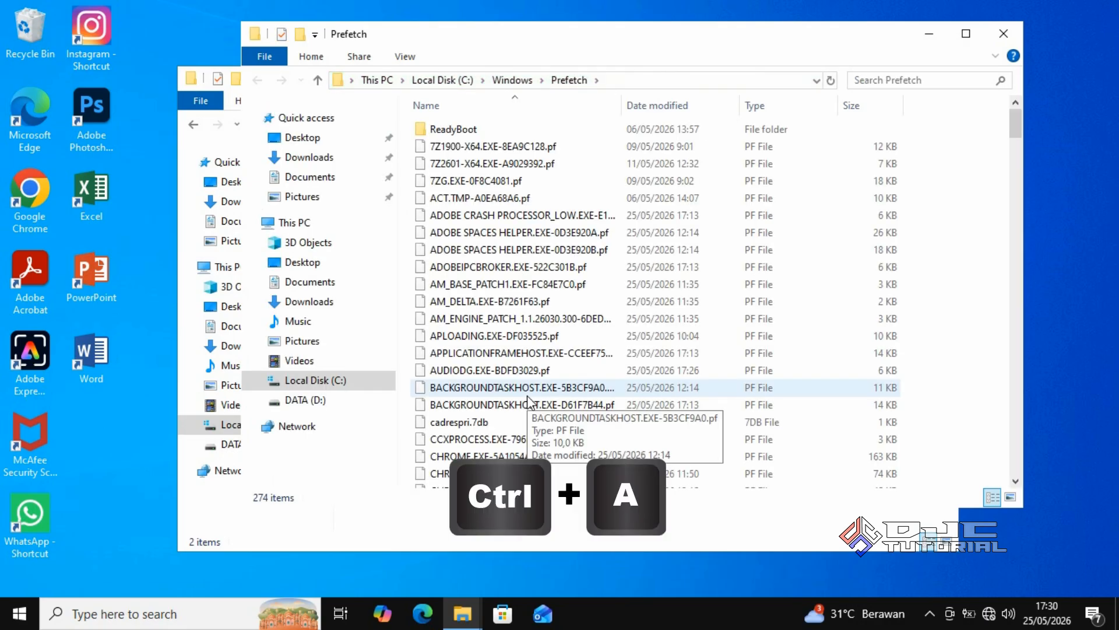
Delete everything in the Prefetch folder, skip all files in use, and close the Prefetch window
key("ctrl+a")
right_click(563, 372)
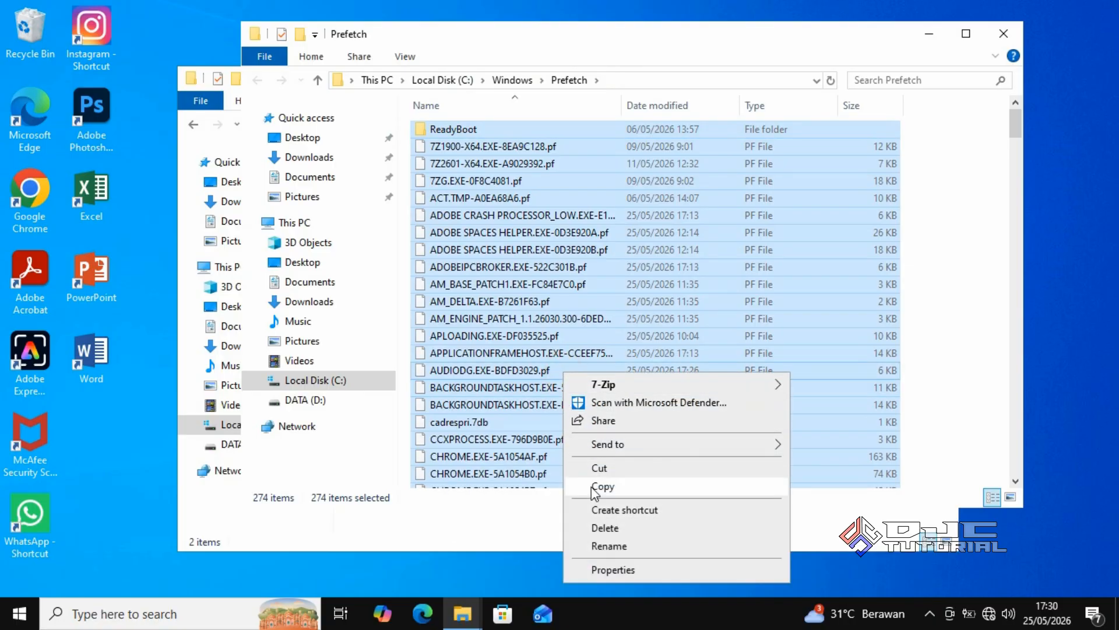
left_click(605, 527)
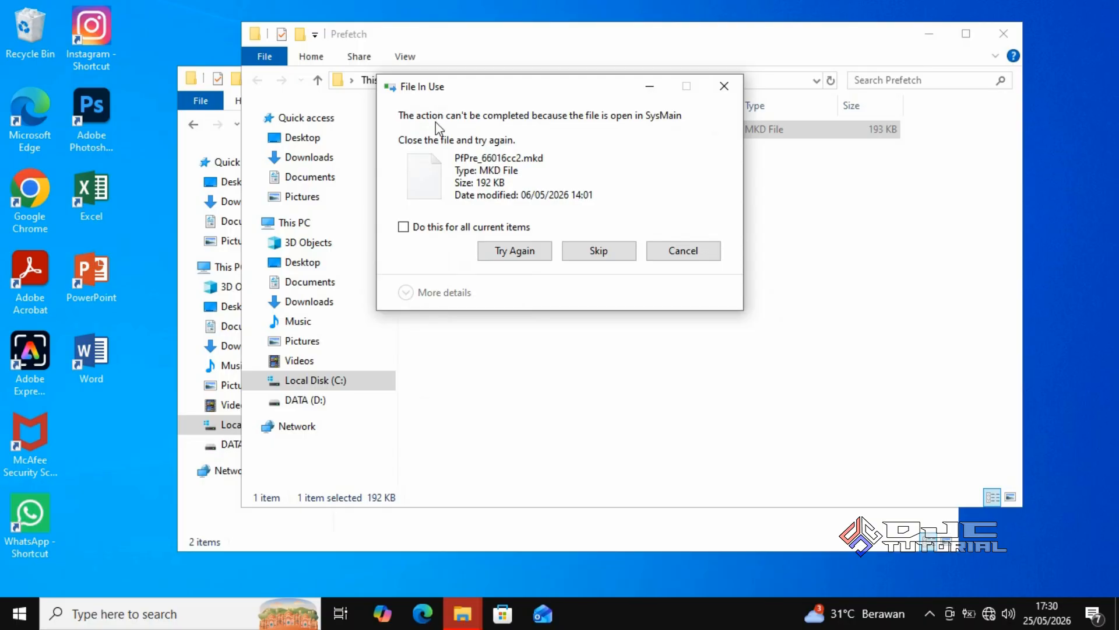
left_click(404, 226)
left_click(580, 252)
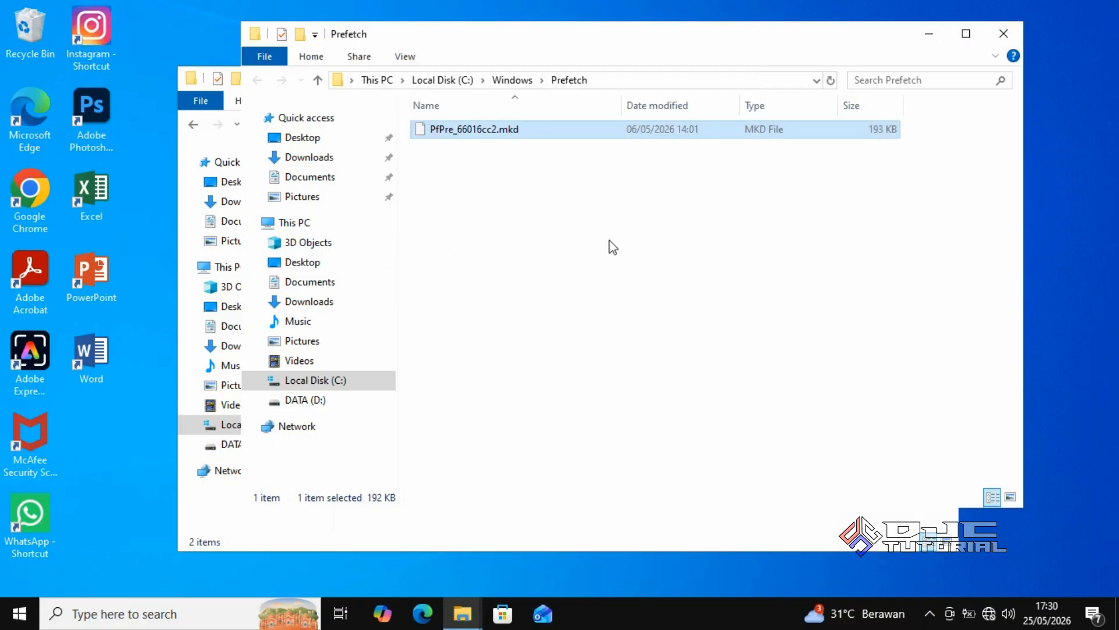
left_click(1002, 28)
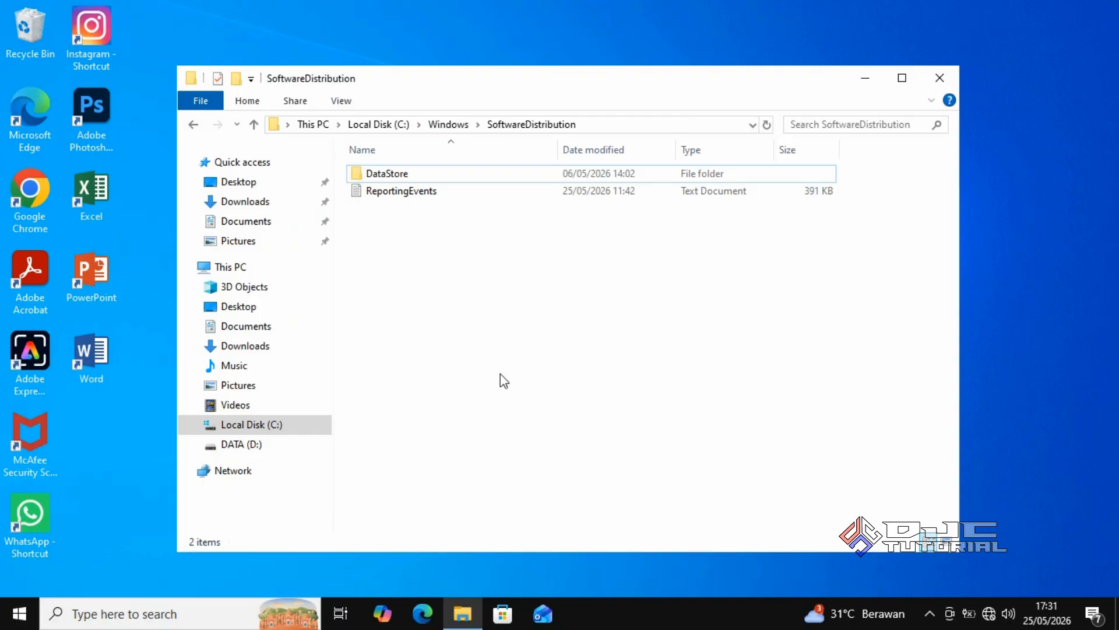
Start Disk Cleanup from the properties of Local Disk (C:) and extend it to system files
right_click(305, 424)
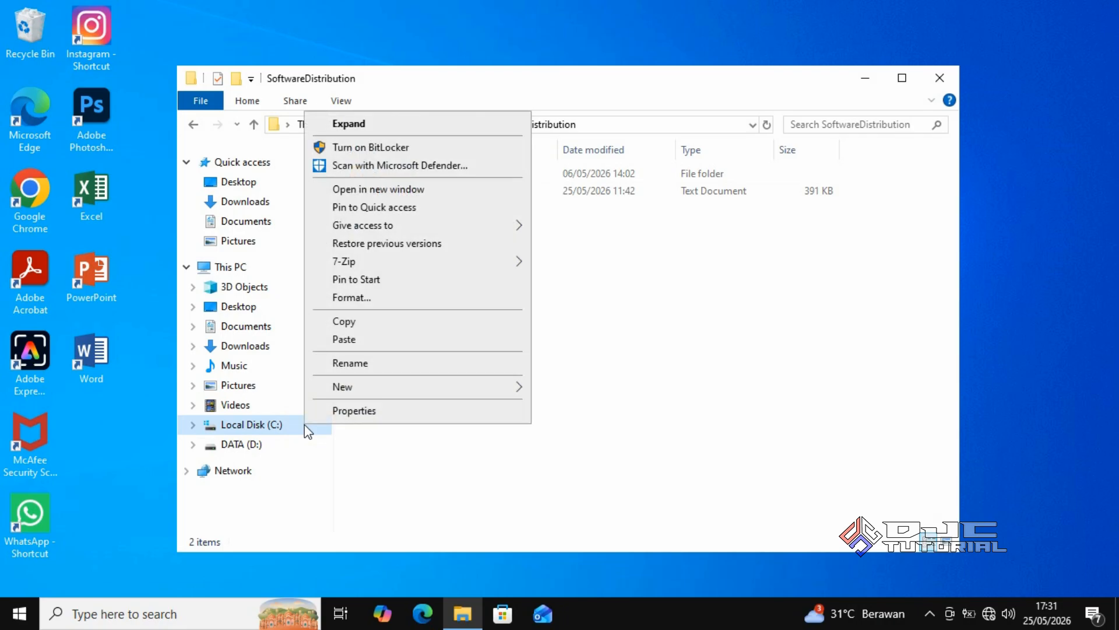
left_click(360, 409)
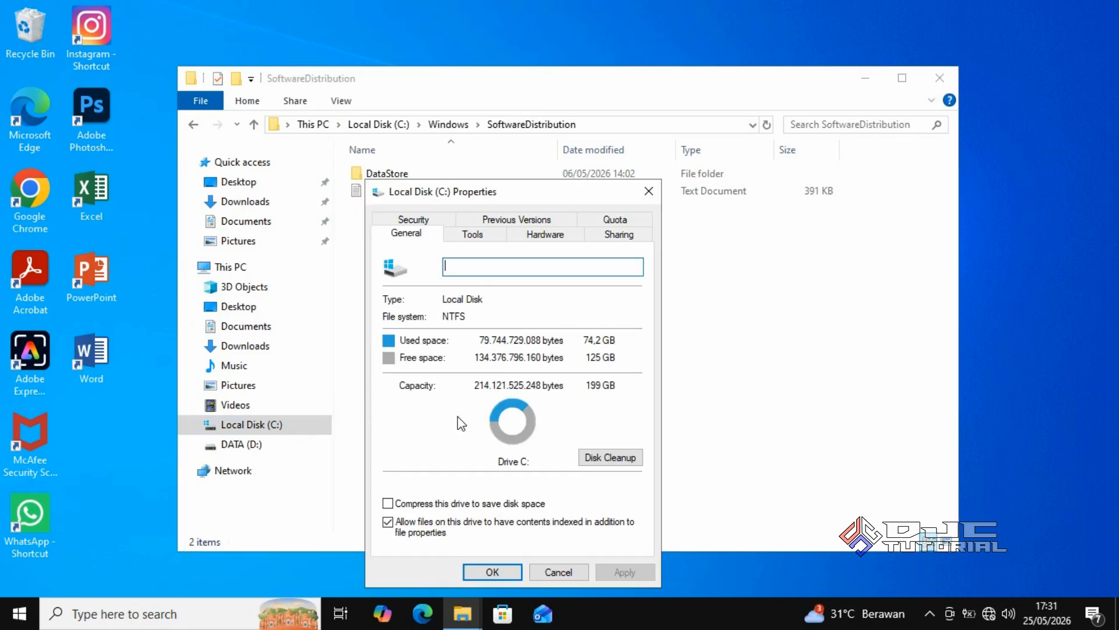
left_click(595, 455)
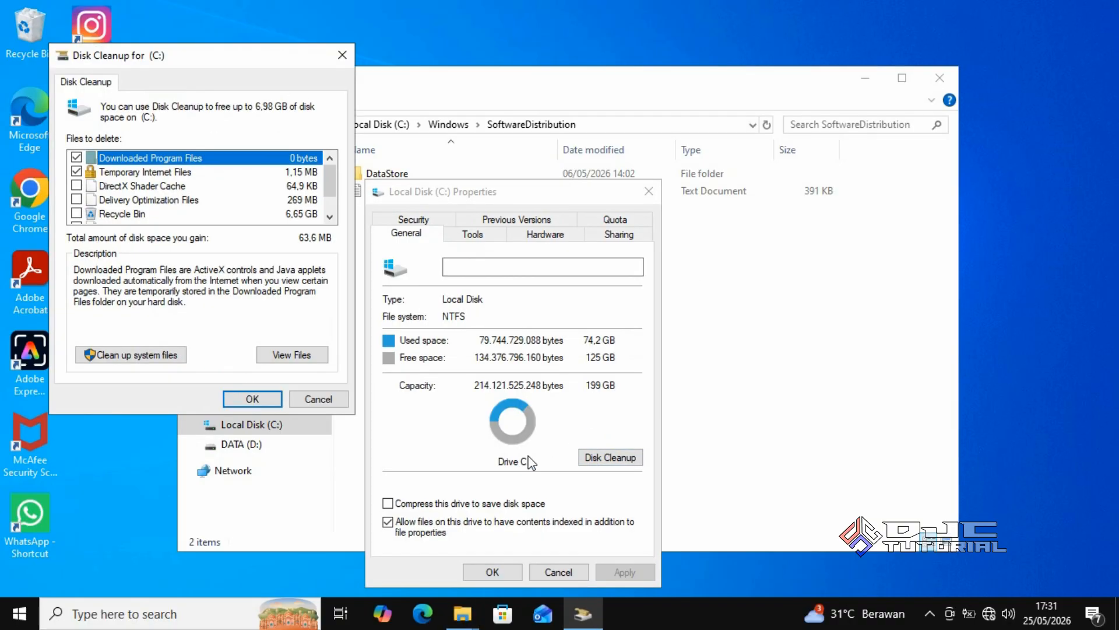
left_click(162, 355)
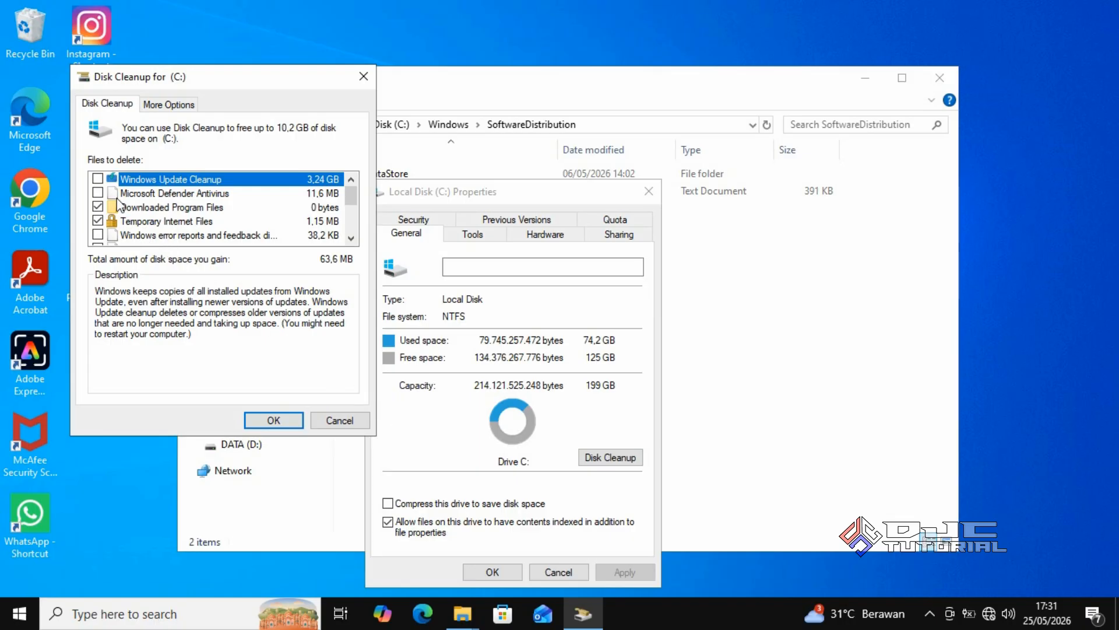
Mark all Disk Cleanup categories for deletion, including Windows Update Cleanup, Microsoft Defender Antivirus, DirectX Shader Cache, Delivery Optimization Files, Recycle Bin and Temporary files
left_click(98, 178)
left_click(98, 192)
left_click(98, 234)
left_click_drag(348, 197, 348, 208)
left_click(98, 207)
left_click(98, 222)
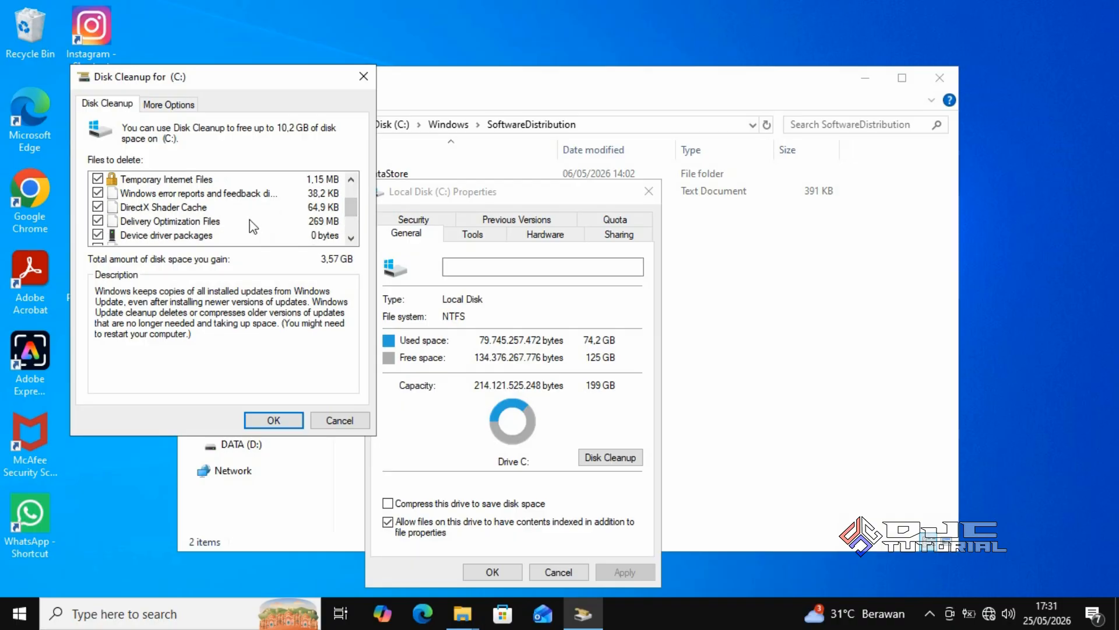
left_click_drag(345, 211, 348, 222)
left_click(98, 207)
left_click(98, 221)
left_click(98, 234)
mouse_move(350, 226)
left_mouse_down()
mouse_move(350, 236)
mouse_move(348, 194)
mouse_move(351, 227)
left_mouse_up()
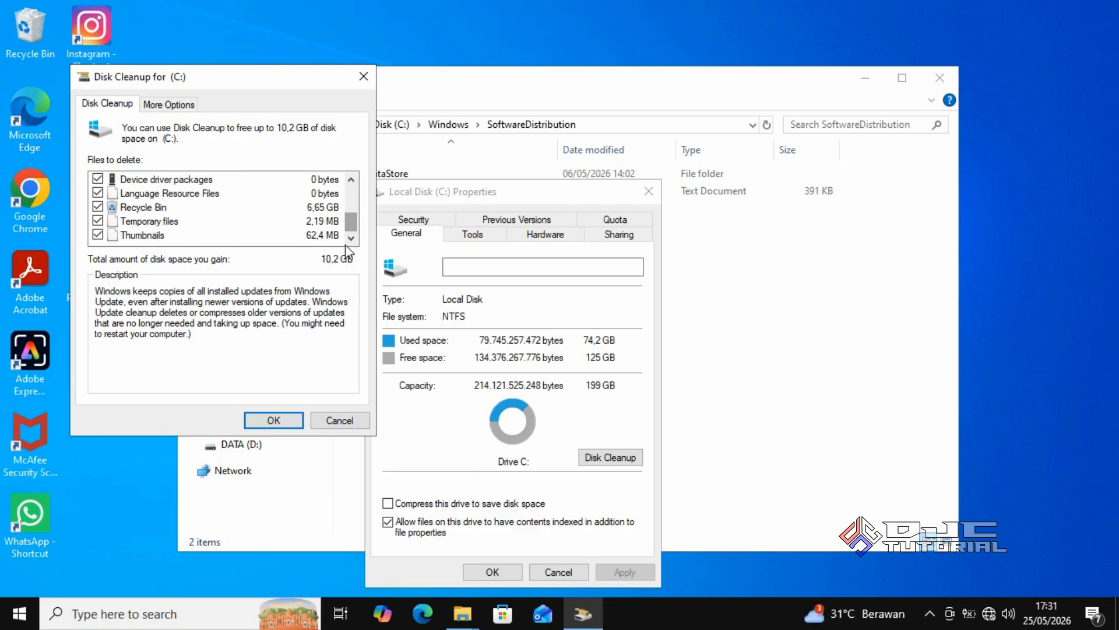
Run the cleanup to permanently delete the marked files, then close the drive properties and the File Explorer window
left_click(274, 420)
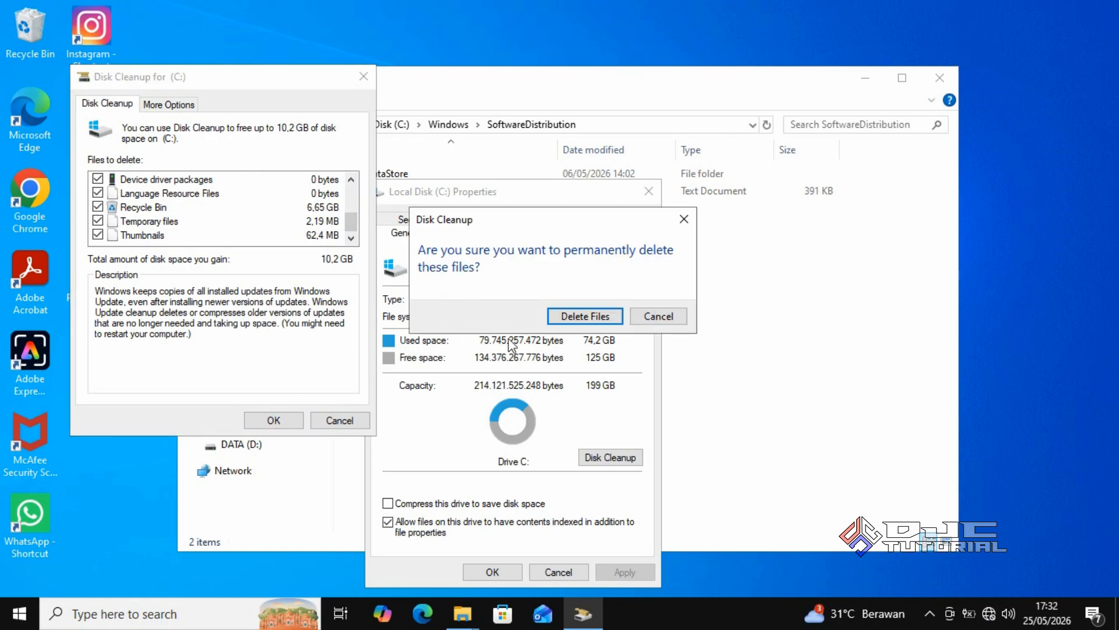
left_click(557, 317)
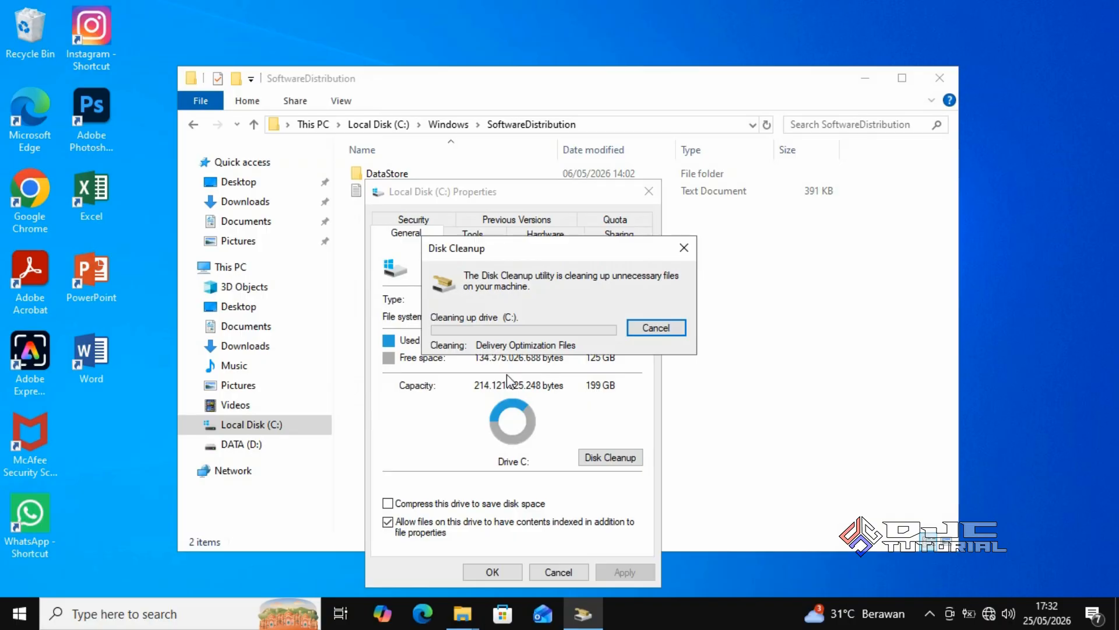
left_click_drag(547, 256, 583, 220)
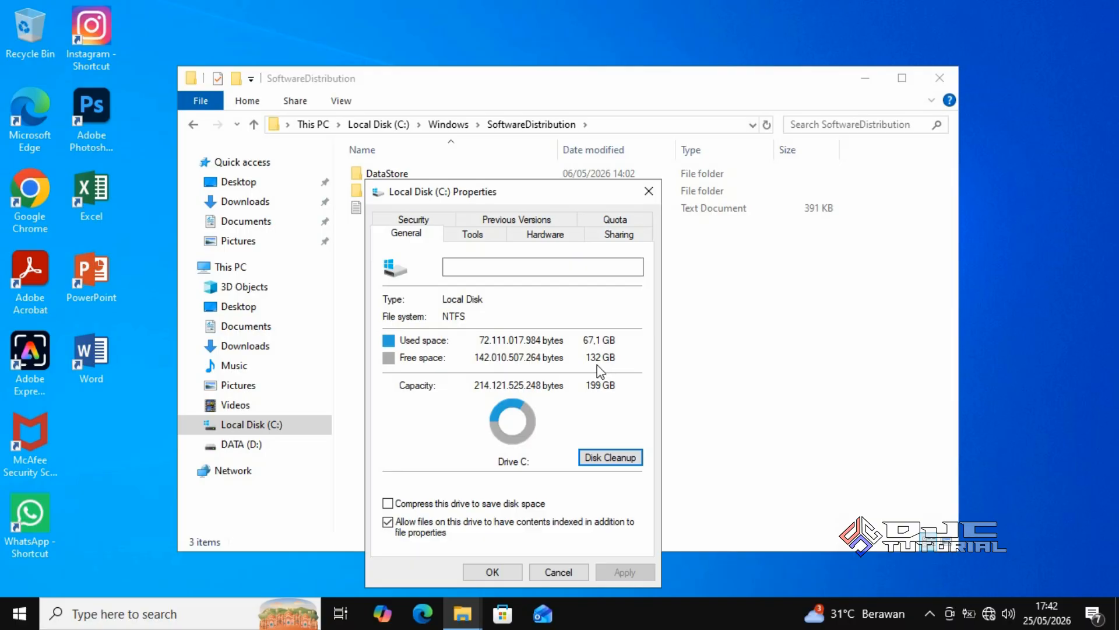
left_click(494, 572)
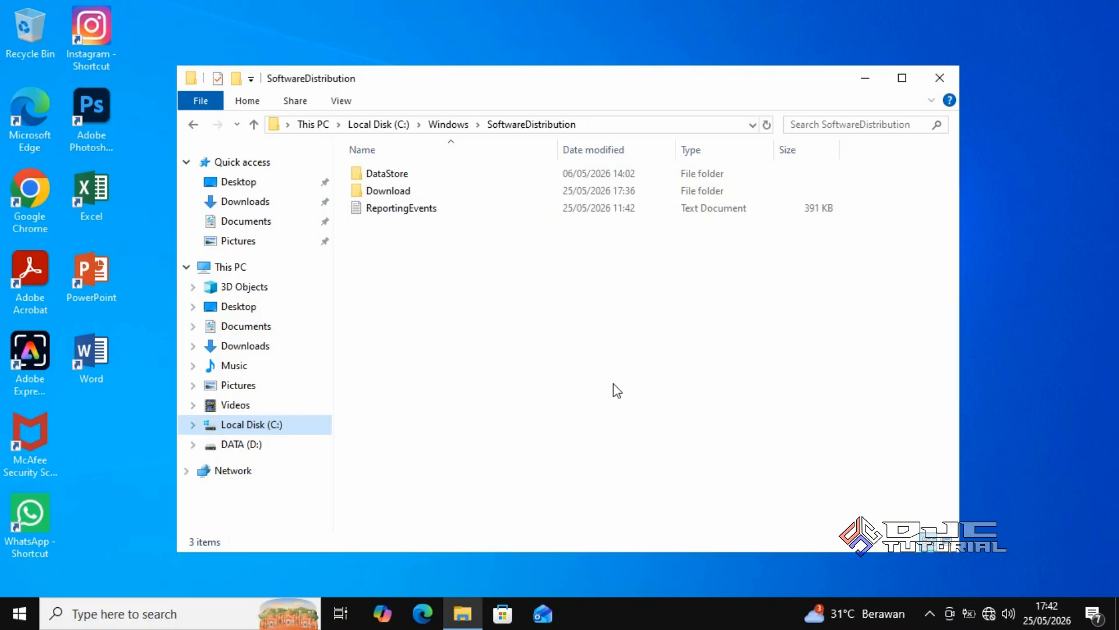
left_click(940, 78)
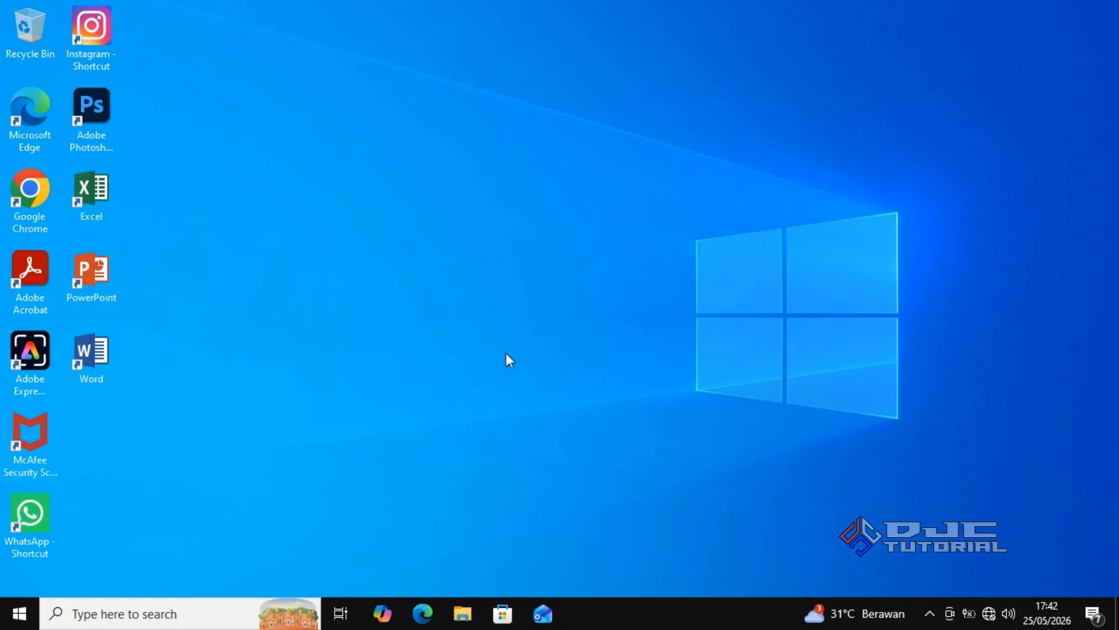
Open Defragment and Optimize Drives through a search for defrag, and optimize drives (C:) and DATA (D:)
left_click(207, 616)
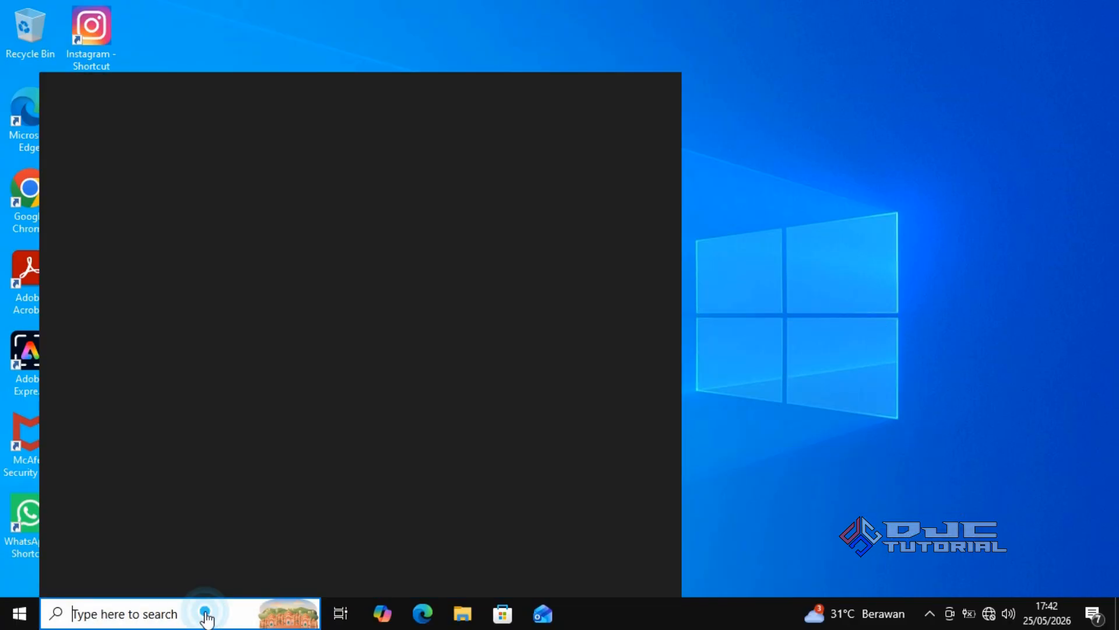
type("defrag")
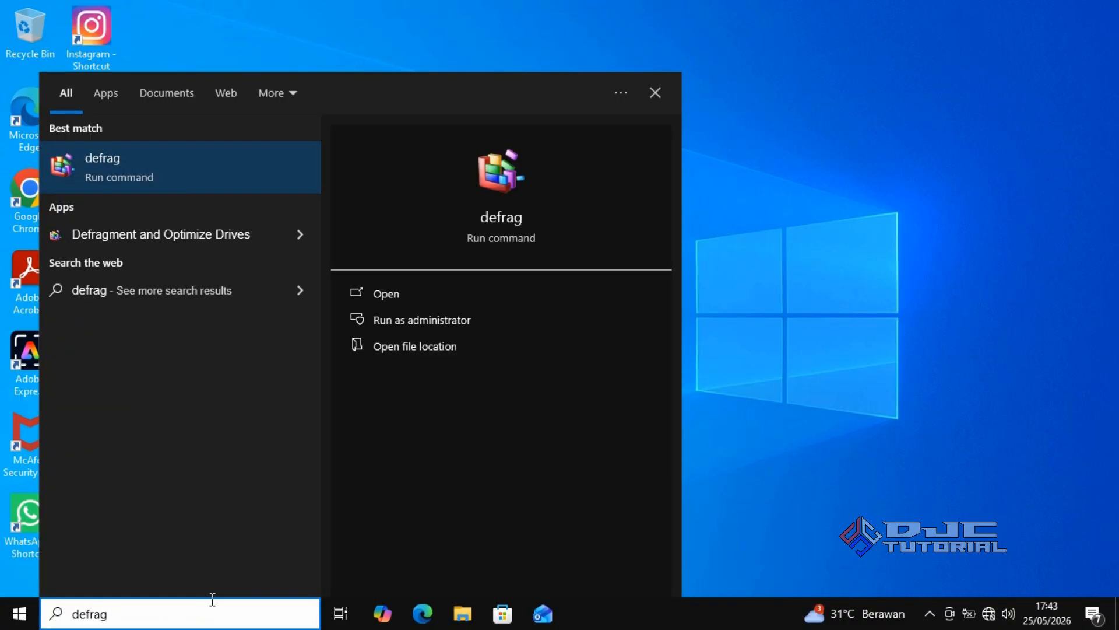
left_click(222, 242)
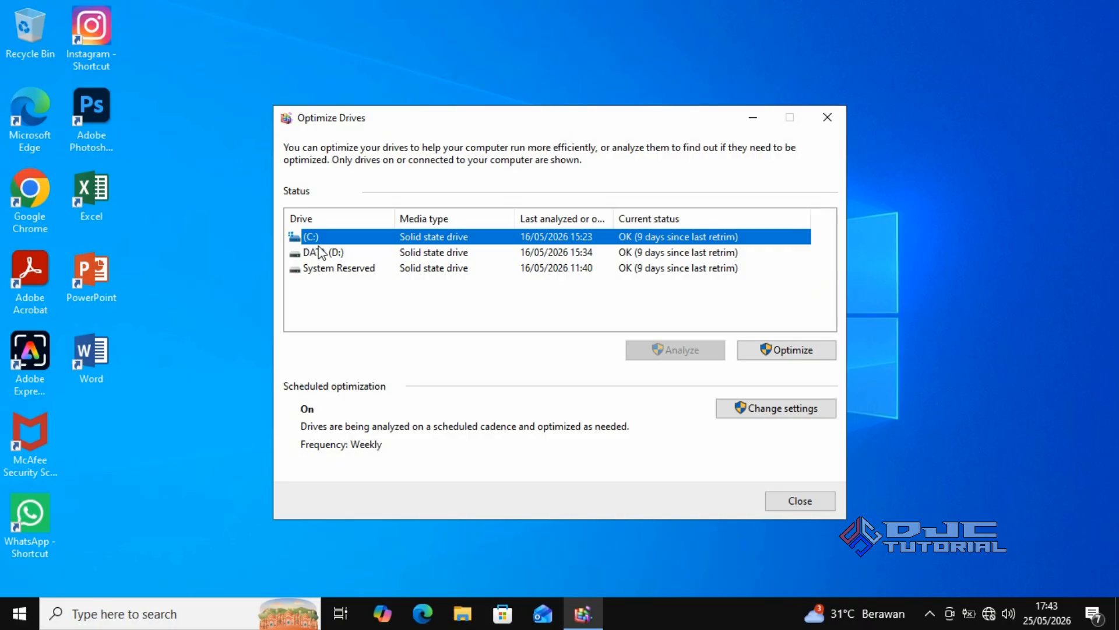
left_click(748, 351)
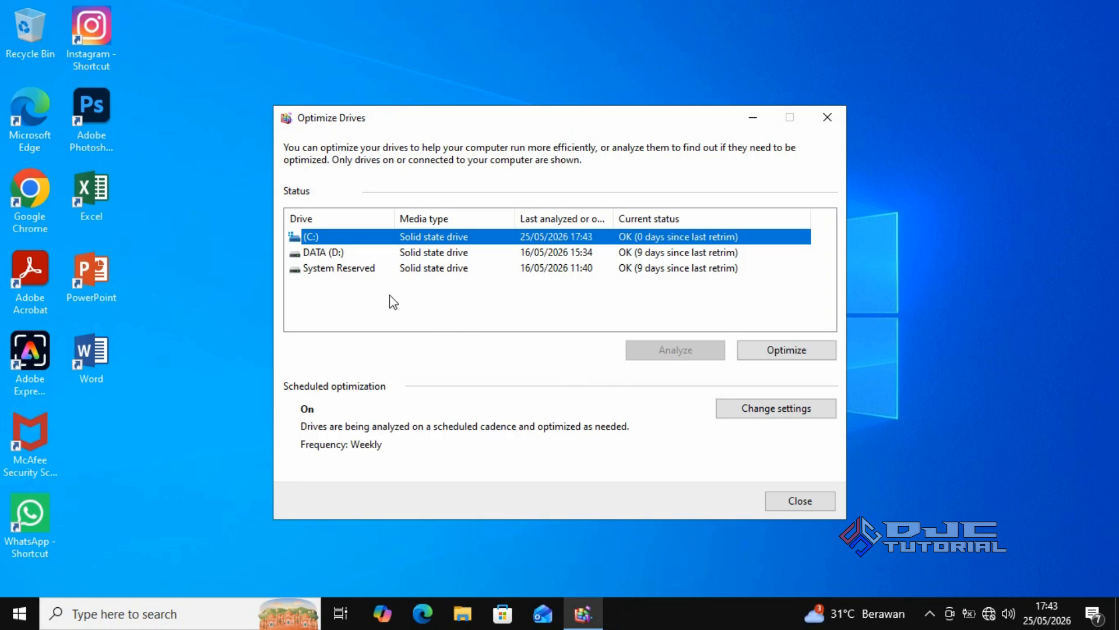
left_click(334, 253)
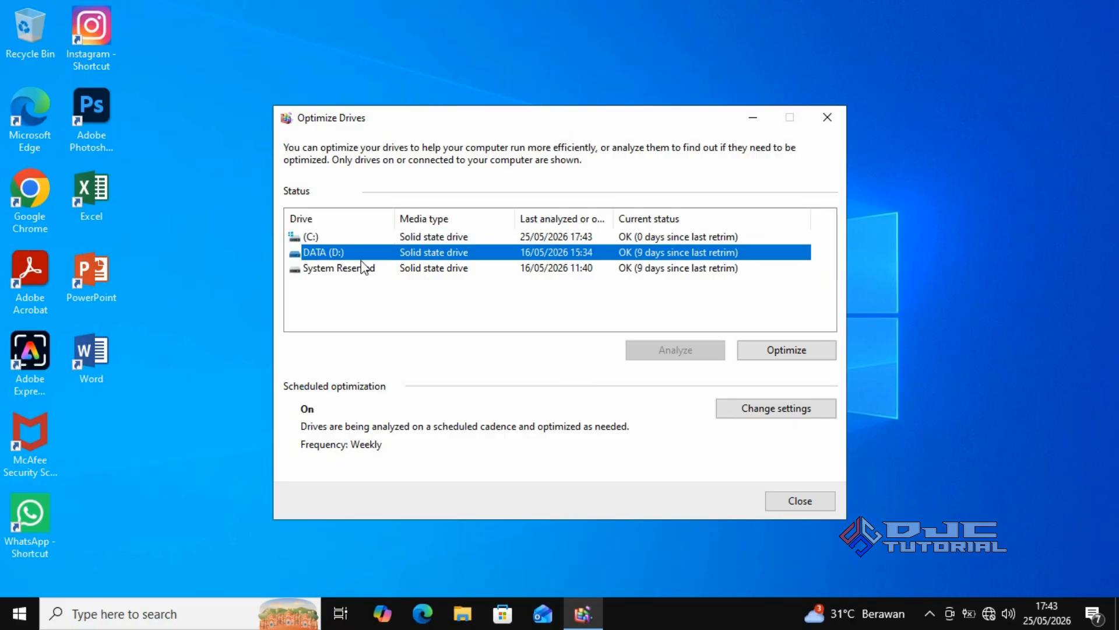
left_click(763, 350)
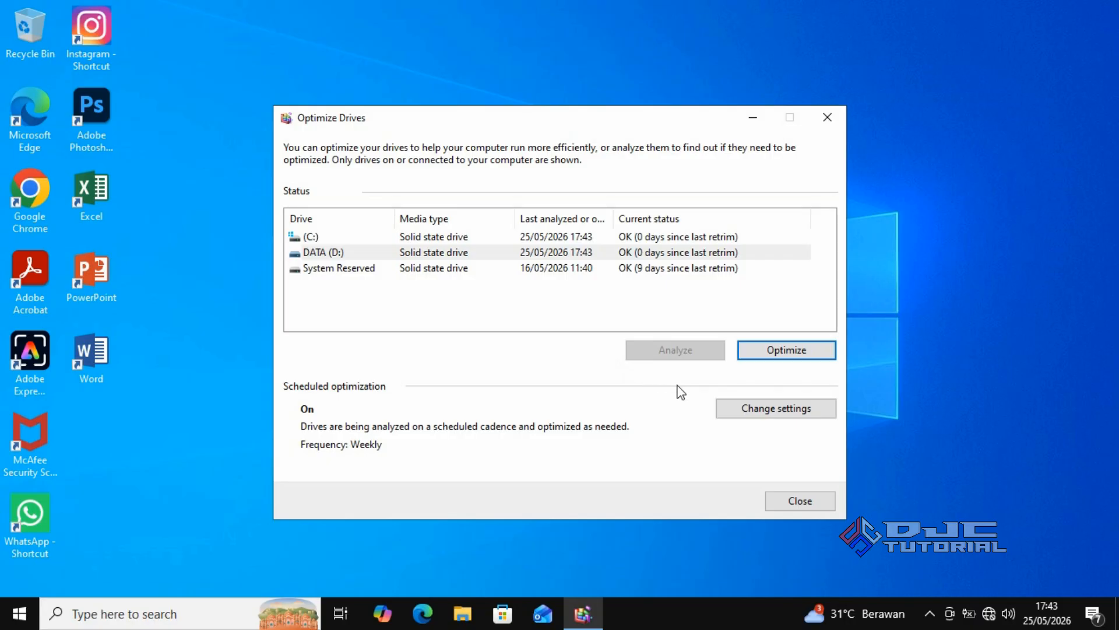
Check the frequency options of the drive optimization schedule, choose Weekly, and leave the schedule settings without saving
left_click(723, 415)
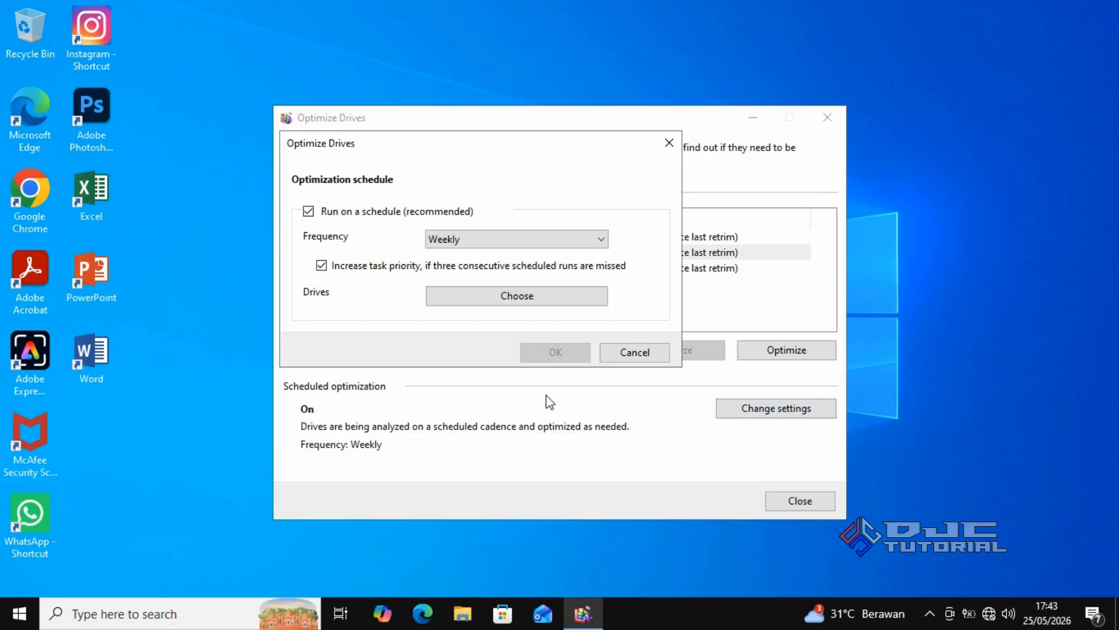
left_click(518, 244)
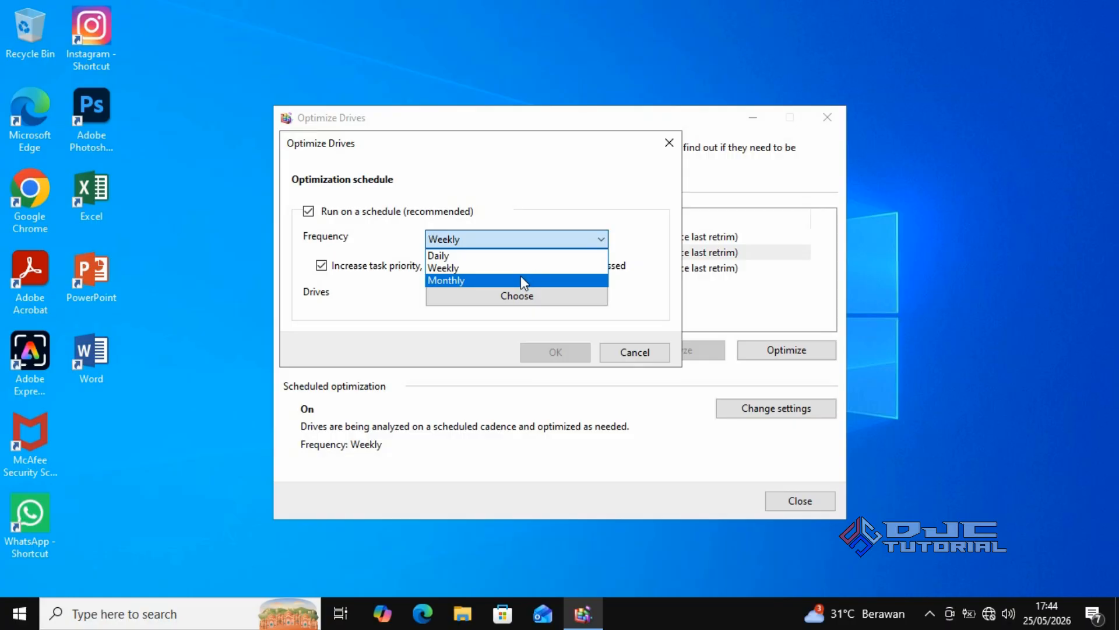
left_click(523, 268)
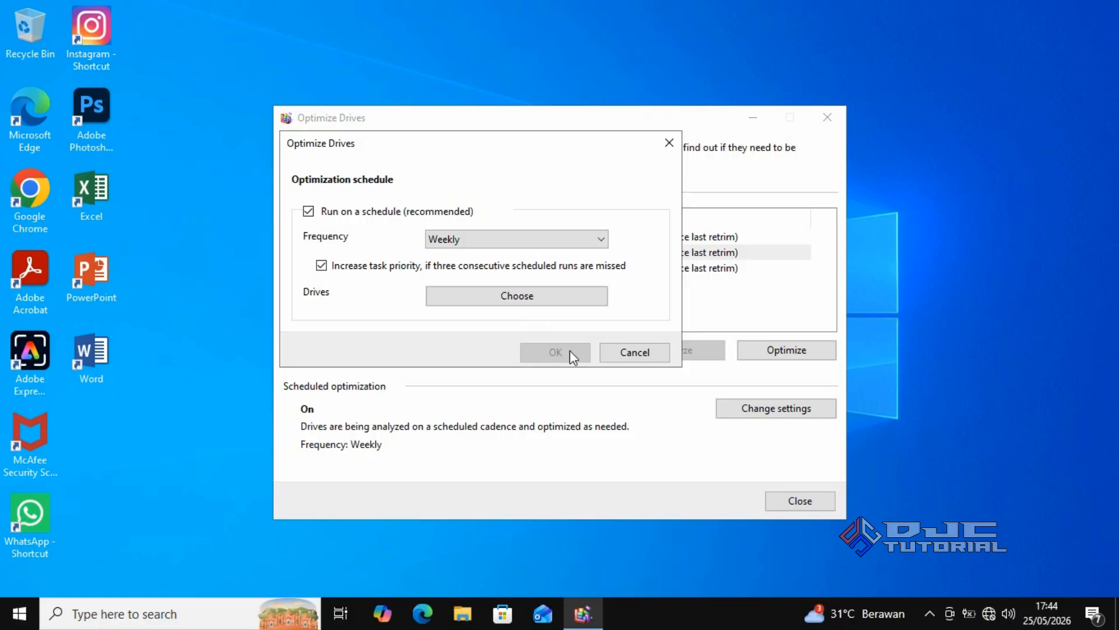
left_click(617, 350)
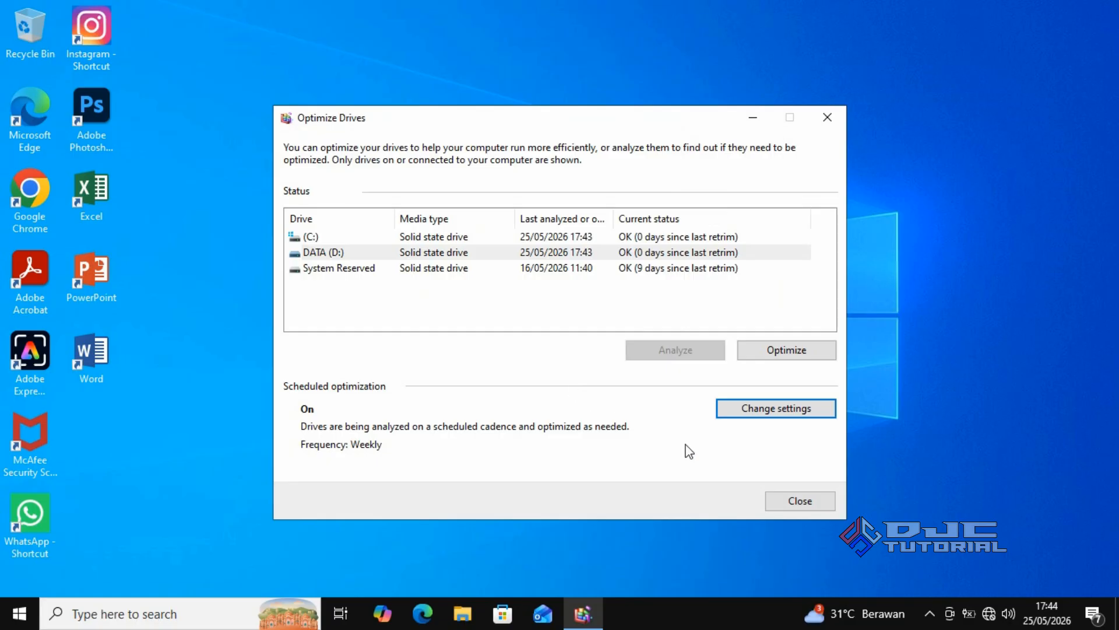
Close the Optimize Drives window and restart the computer
left_click(792, 501)
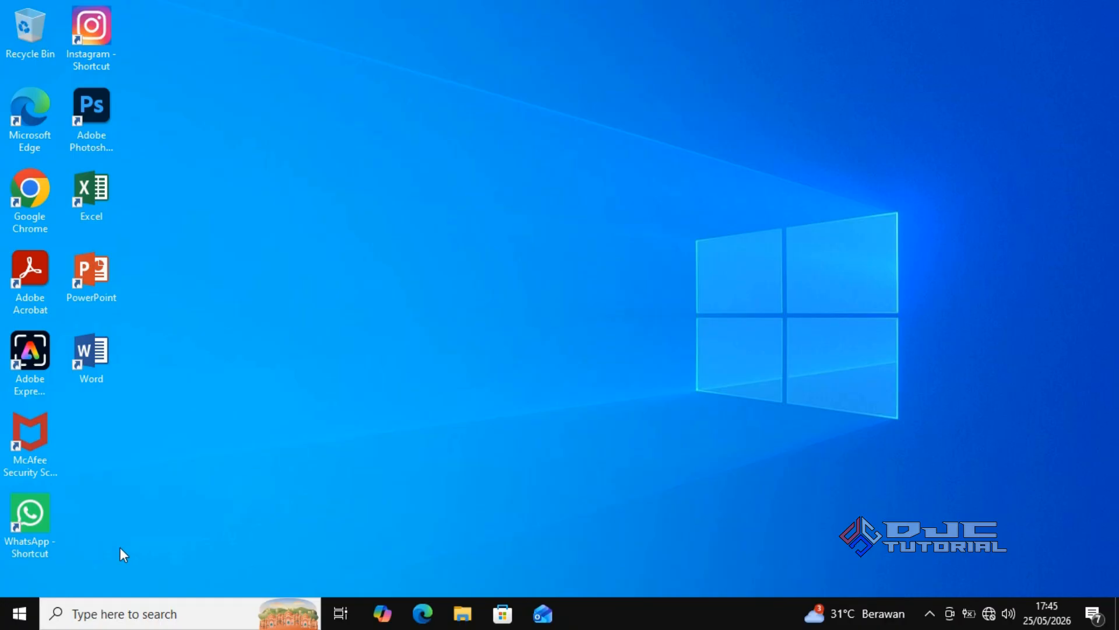
left_click(18, 611)
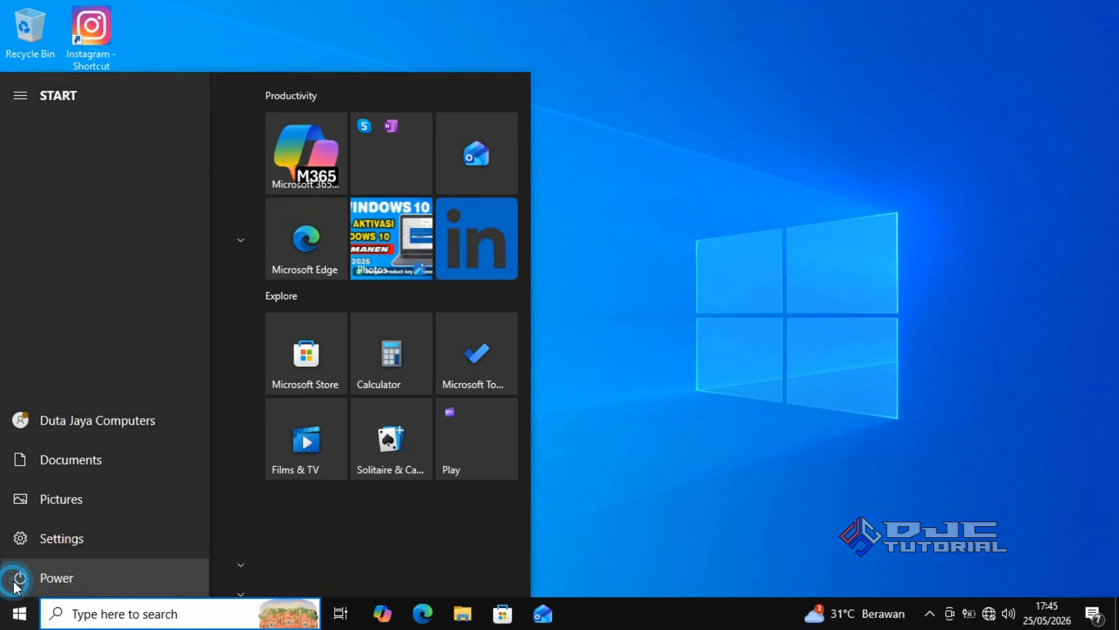
left_click(17, 580)
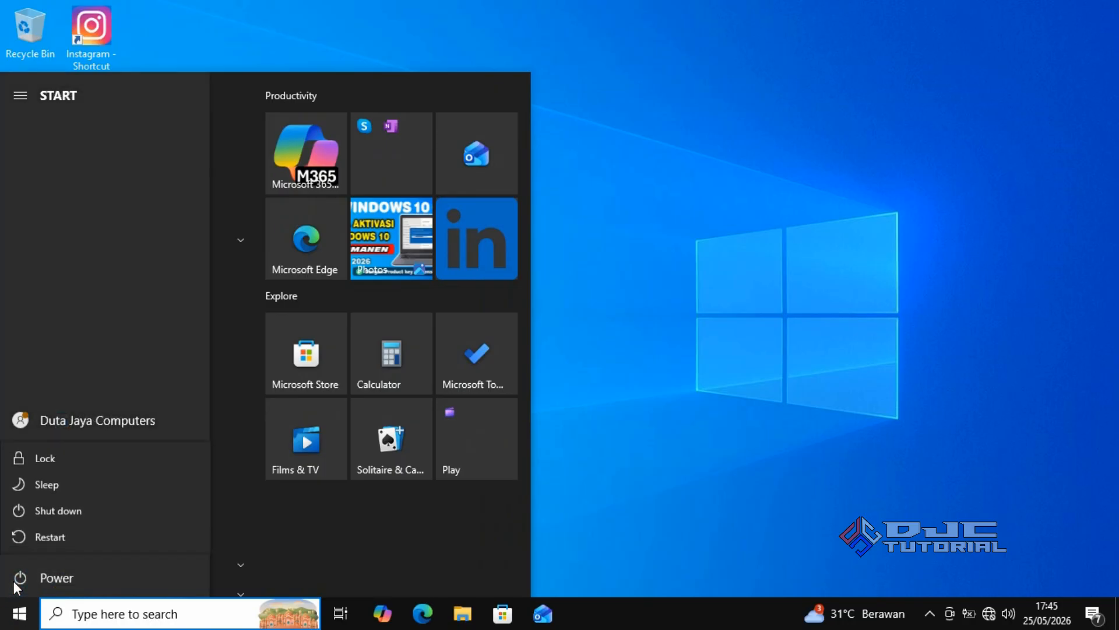
left_click(68, 538)
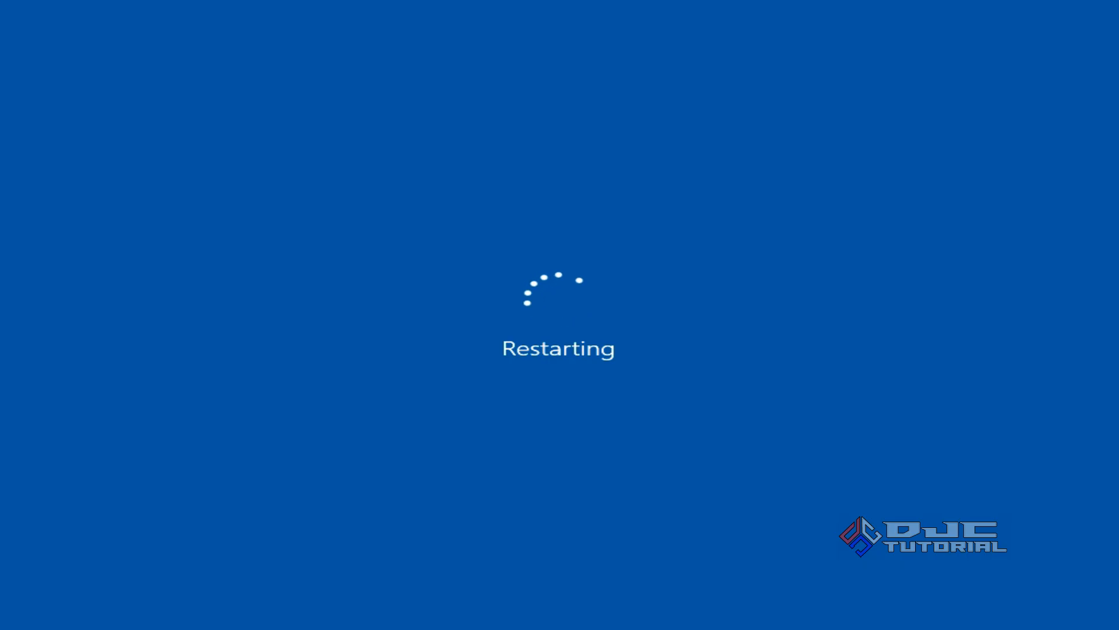